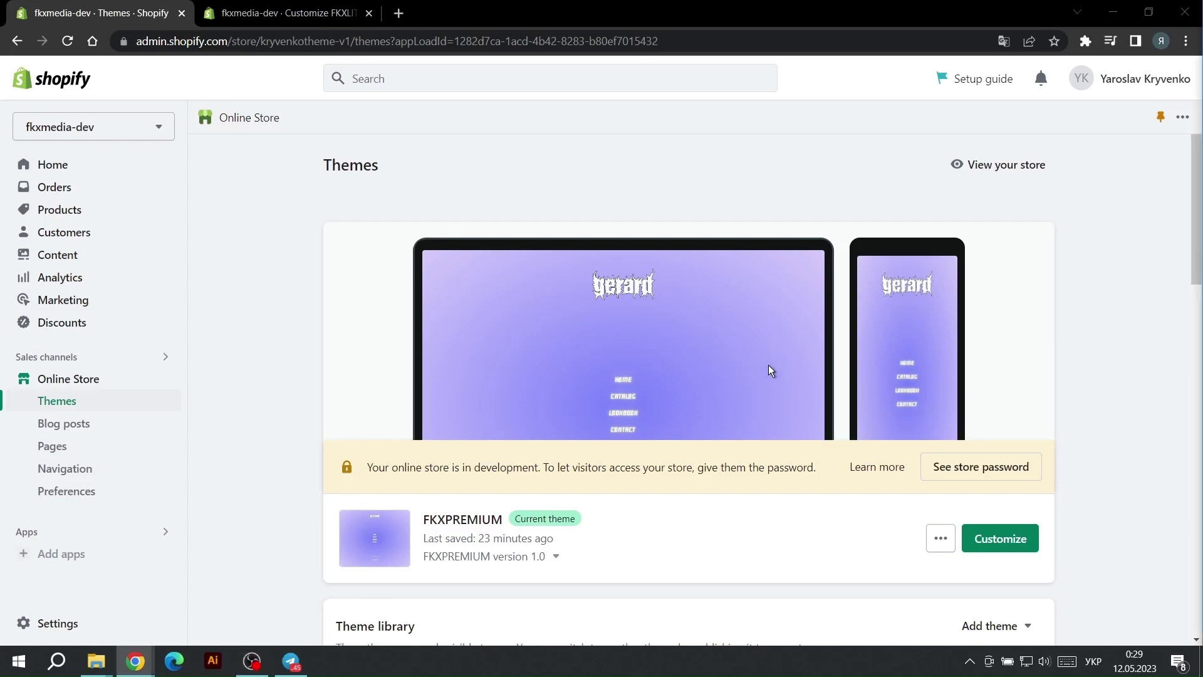
- Upload FKXLITETHEME.zip to the theme library with Add theme > Upload zip file
{"action": "scroll", "coordinate": [766, 368], "scroll_direction": "down", "scroll_amount": 1}
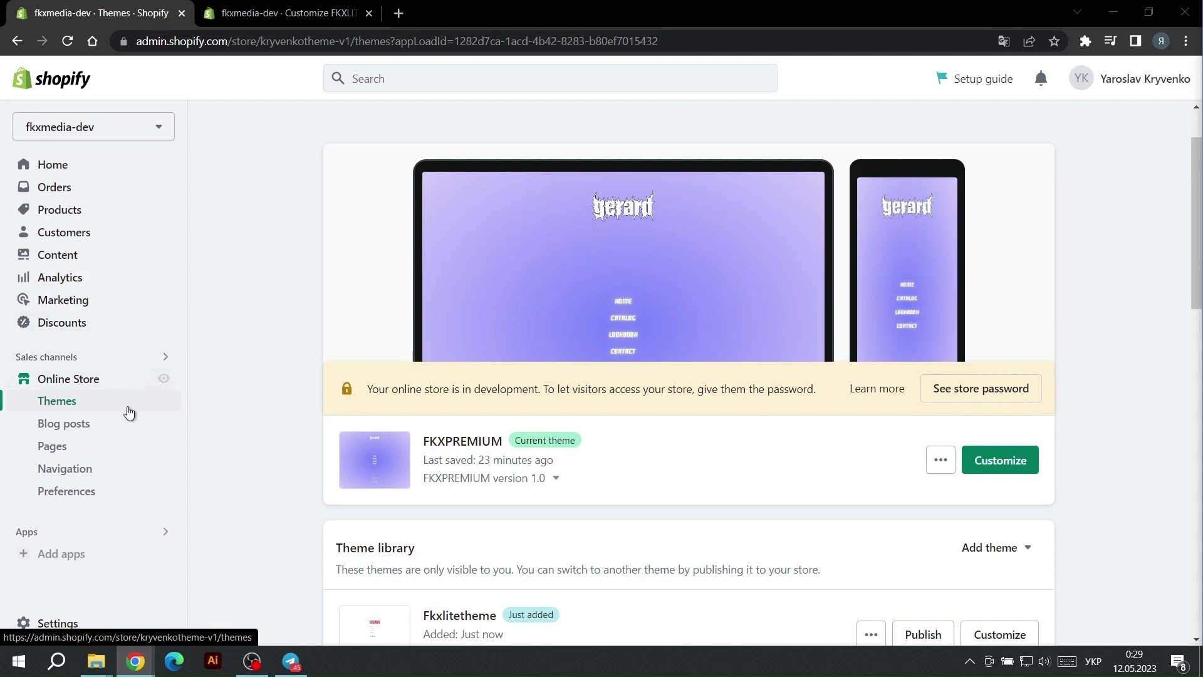
{"action": "scroll", "coordinate": [830, 424], "scroll_direction": "down", "scroll_amount": 1}
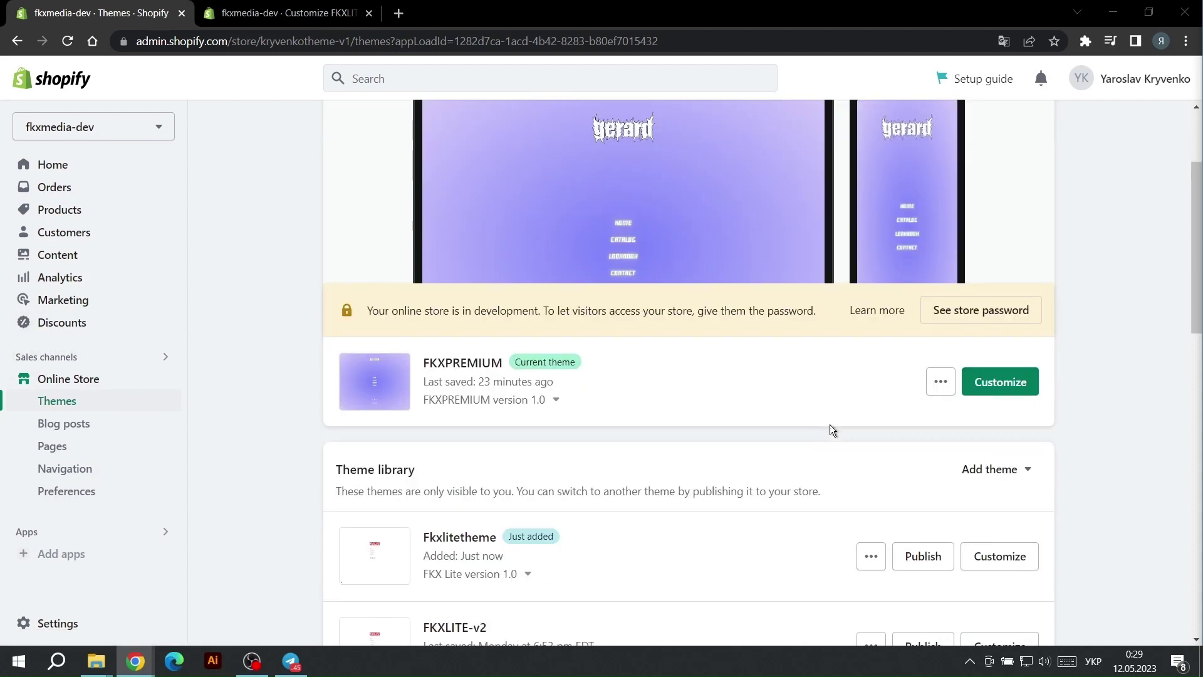
{"action": "left_click", "coordinate": [993, 483]}
{"action": "left_click", "coordinate": [996, 551]}
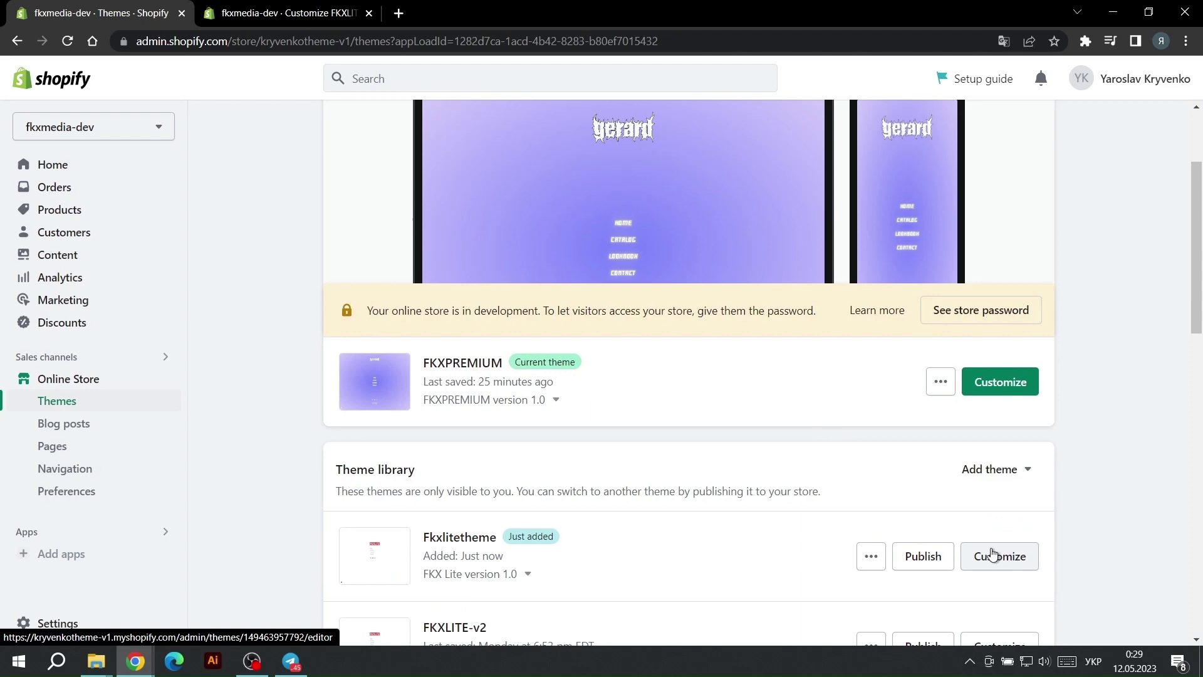
{"action": "left_click_drag", "start_coordinate": [1115, 401], "coordinate": [712, 387]}
{"action": "left_click", "coordinate": [796, 479]}
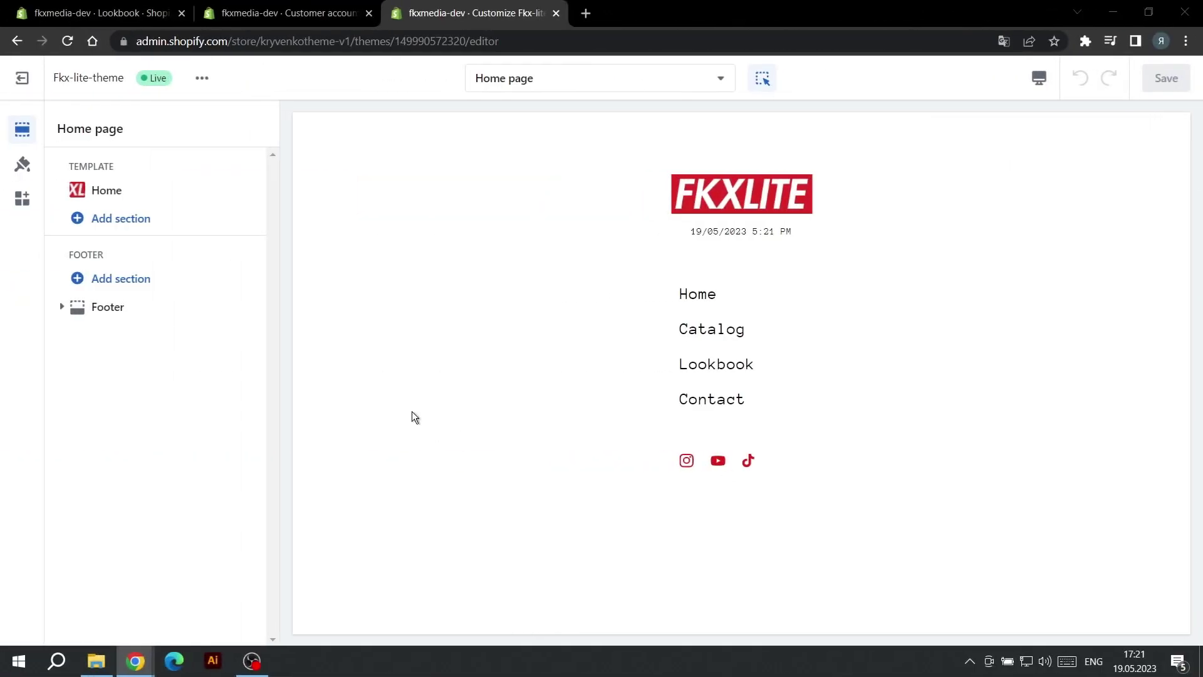
- Open the Home section and review its background colour, gradient and logo settings, changing nothing
{"action": "left_click", "coordinate": [131, 190]}
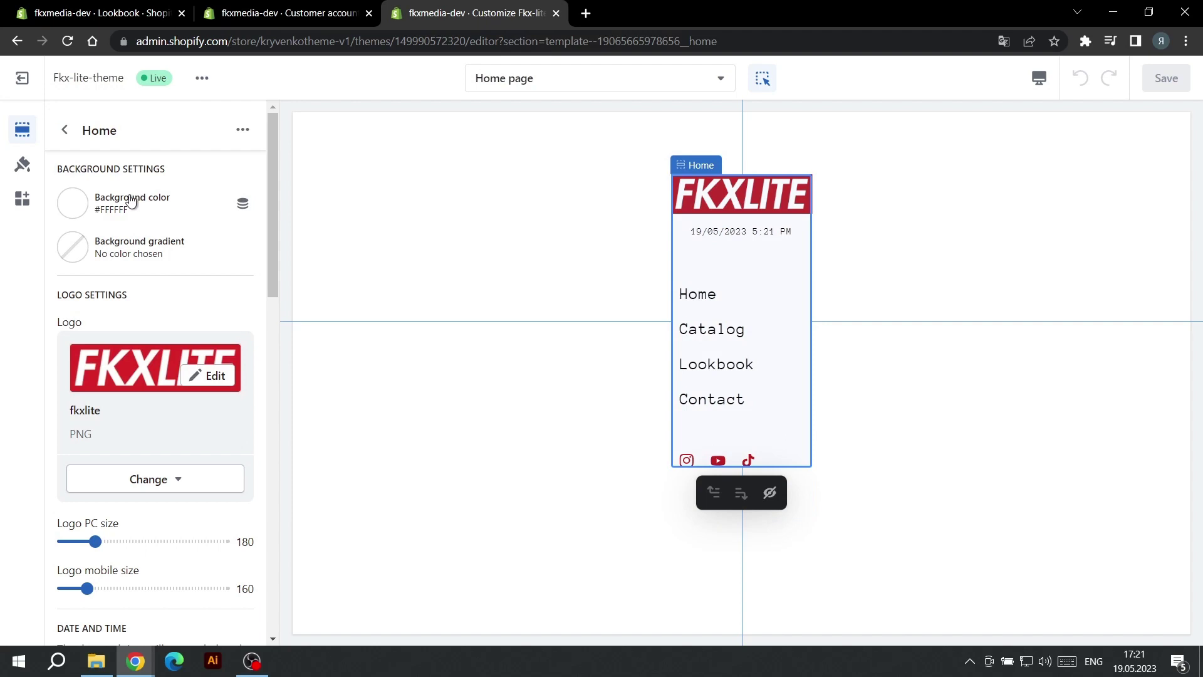
{"action": "left_click", "coordinate": [136, 202]}
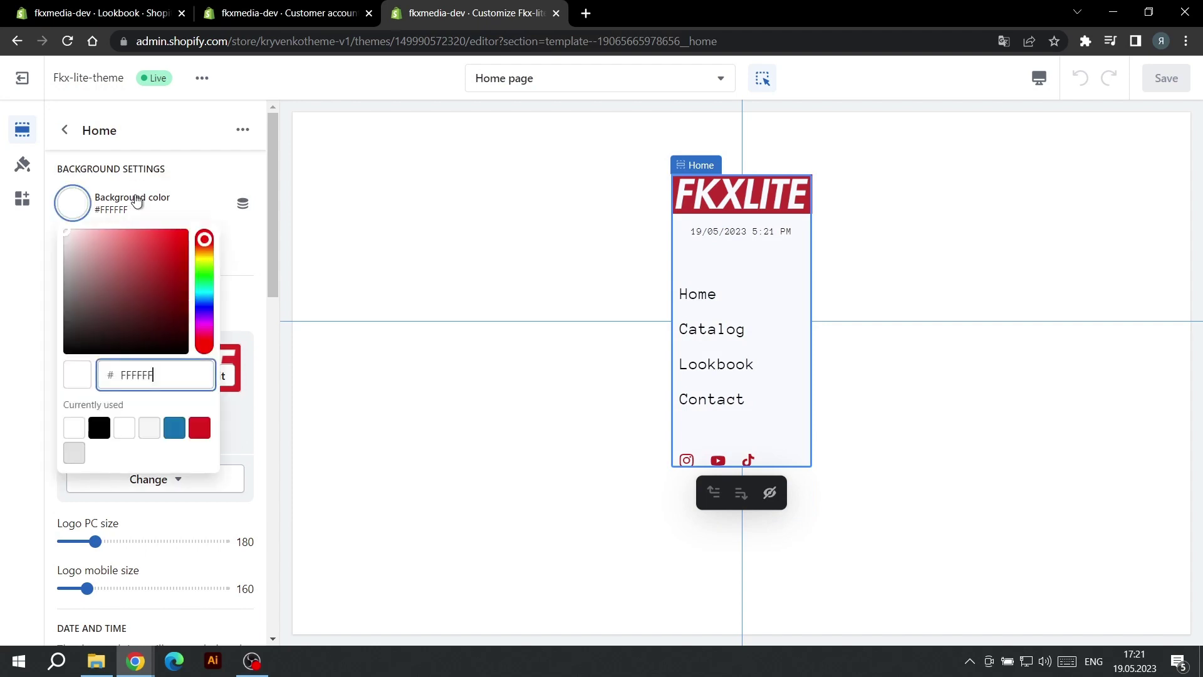
{"action": "left_click", "coordinate": [214, 170]}
{"action": "left_click", "coordinate": [139, 245]}
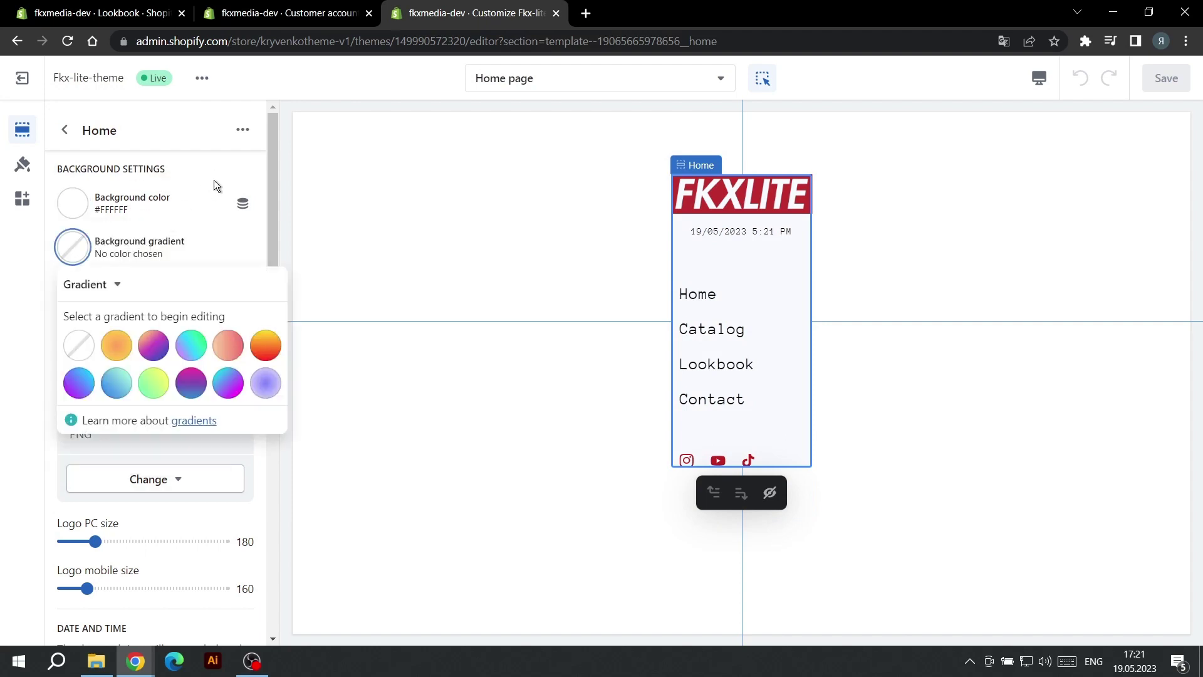
{"action": "left_click", "coordinate": [223, 167]}
{"action": "scroll", "coordinate": [198, 227], "scroll_direction": "down", "scroll_amount": 3}
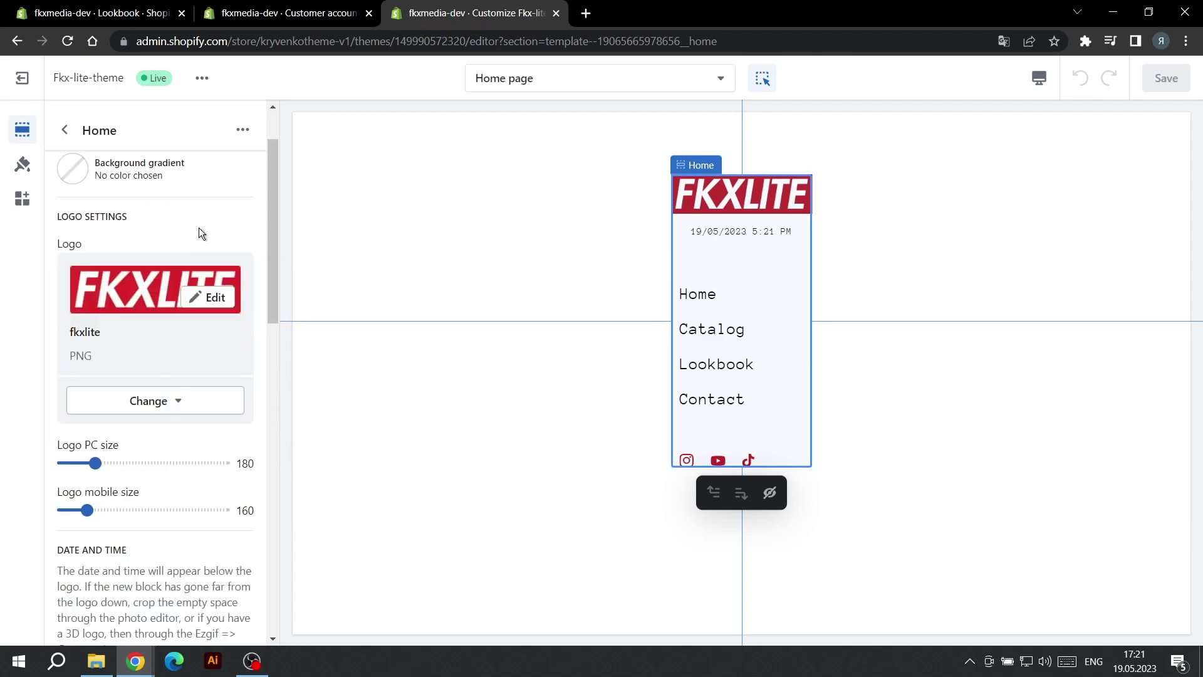
{"action": "left_click", "coordinate": [187, 235]}
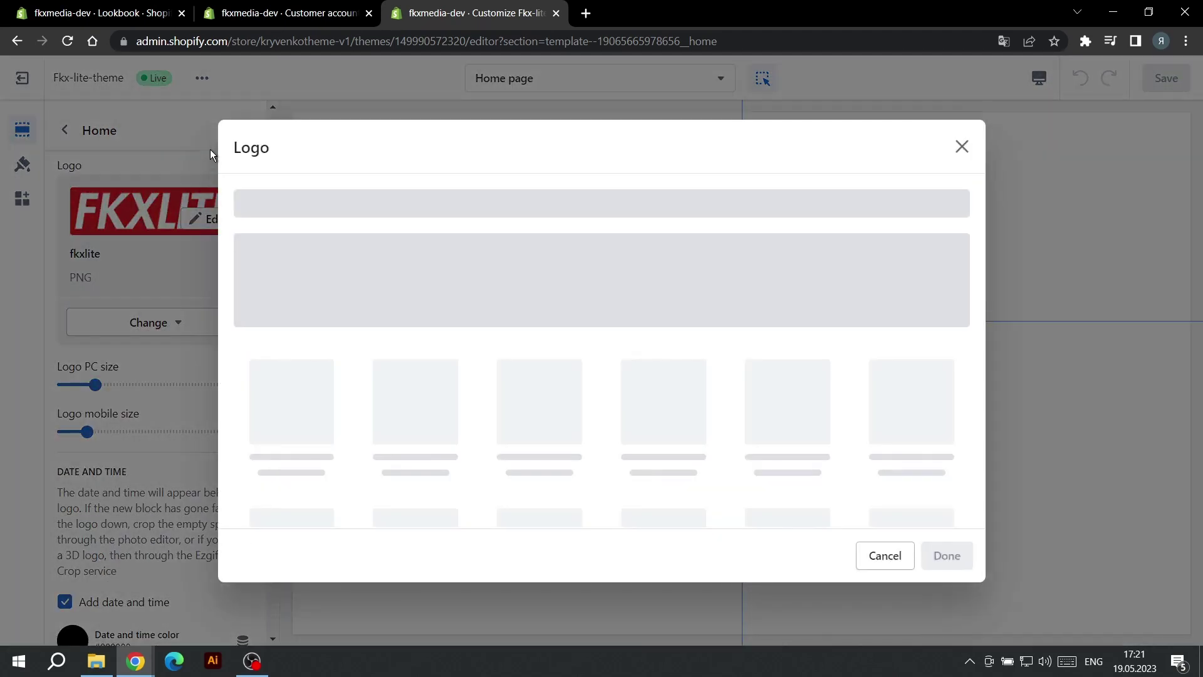
{"action": "left_click", "coordinate": [202, 143]}
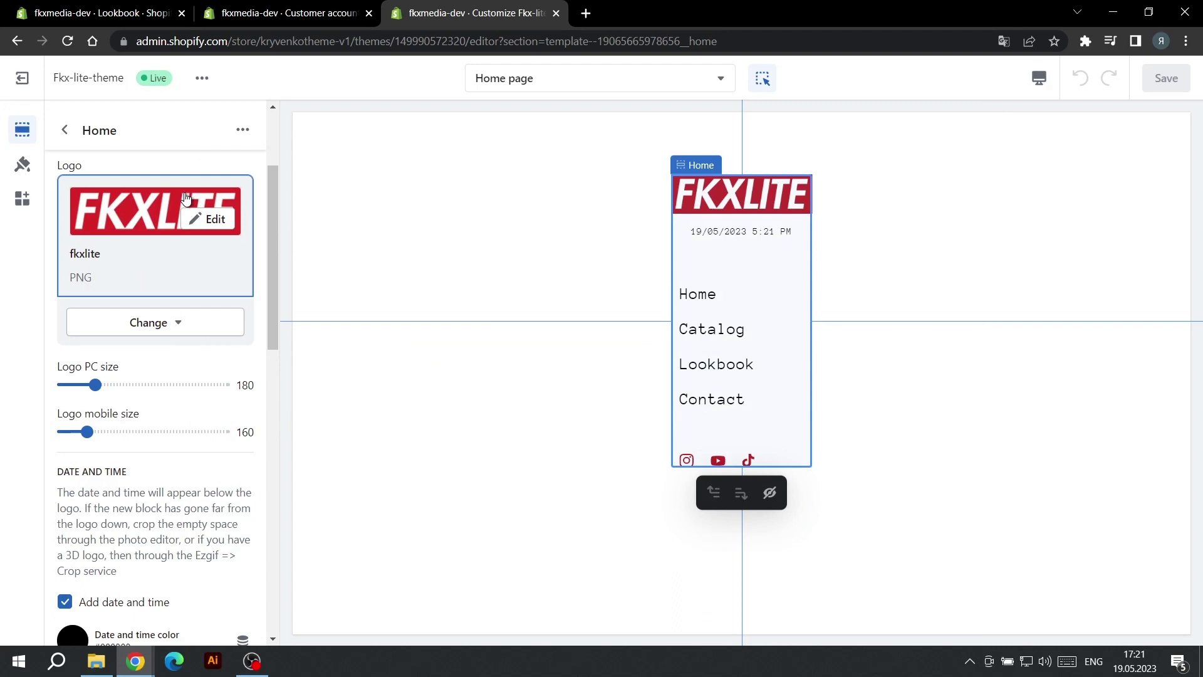
{"action": "scroll", "coordinate": [115, 292], "scroll_direction": "down", "scroll_amount": 1}
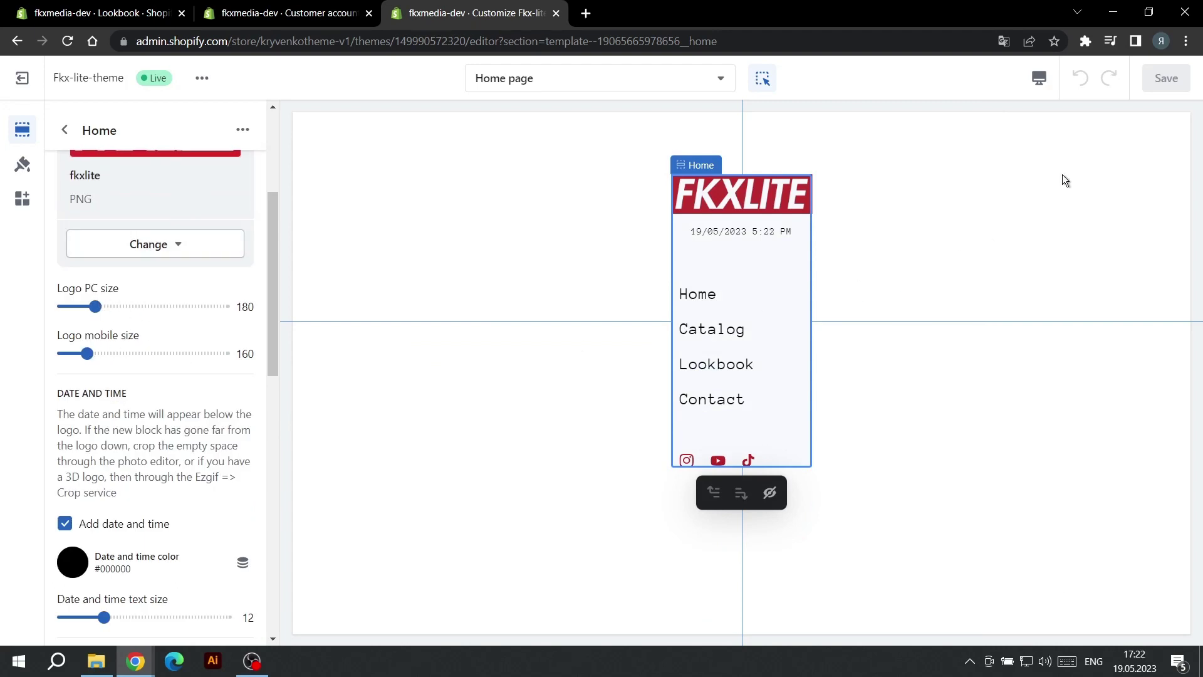
- Preview the home page at mobile size, then return to desktop size
{"action": "left_click", "coordinate": [1038, 83]}
{"action": "left_click", "coordinate": [1057, 120]}
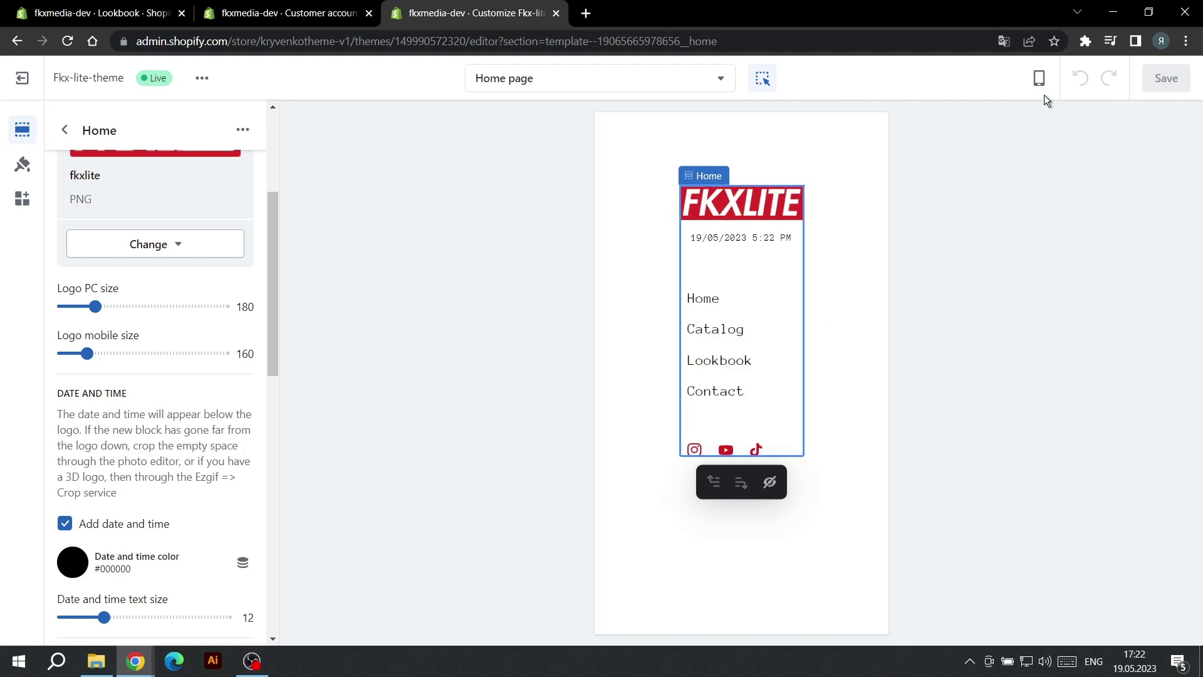
{"action": "left_click", "coordinate": [1041, 87]}
{"action": "left_click", "coordinate": [1056, 150]}
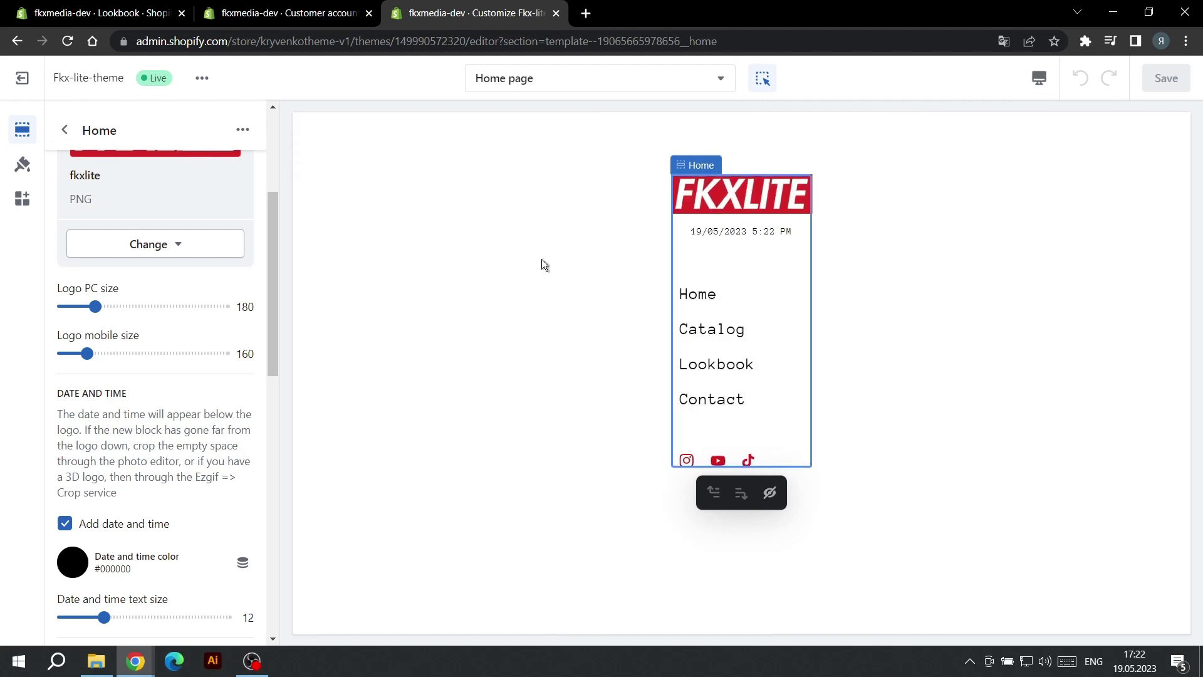
{"action": "scroll", "coordinate": [111, 376], "scroll_direction": "down", "scroll_amount": 2}
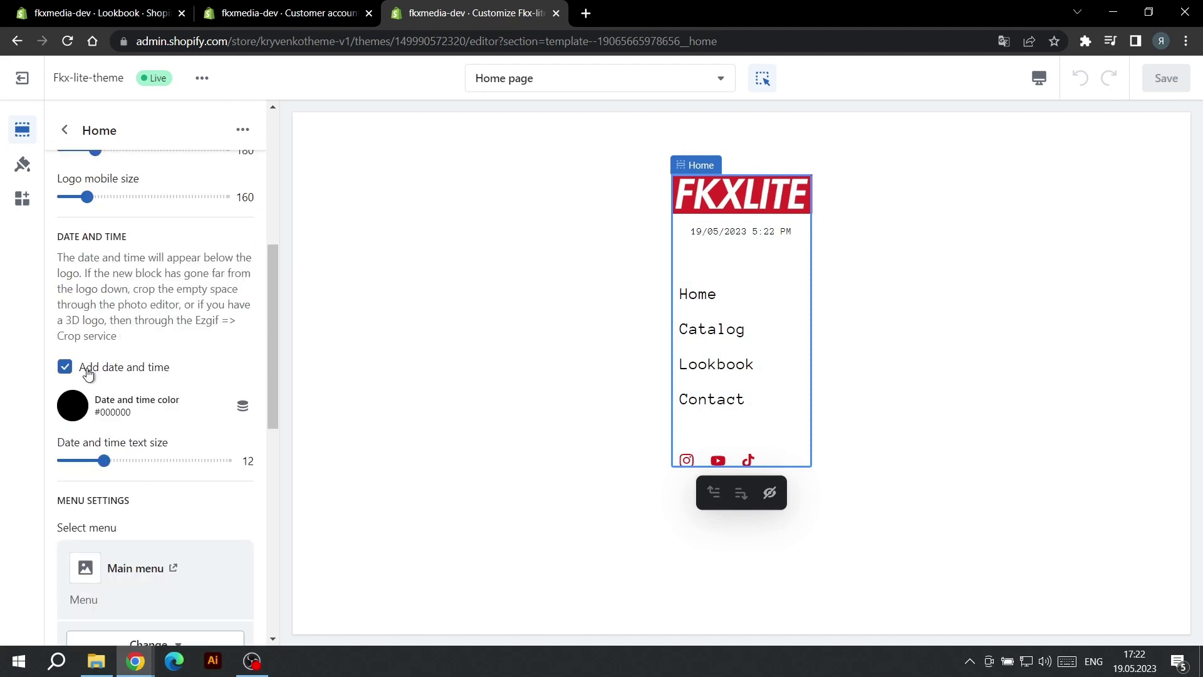
{"action": "scroll", "coordinate": [119, 369], "scroll_direction": "down", "scroll_amount": 1}
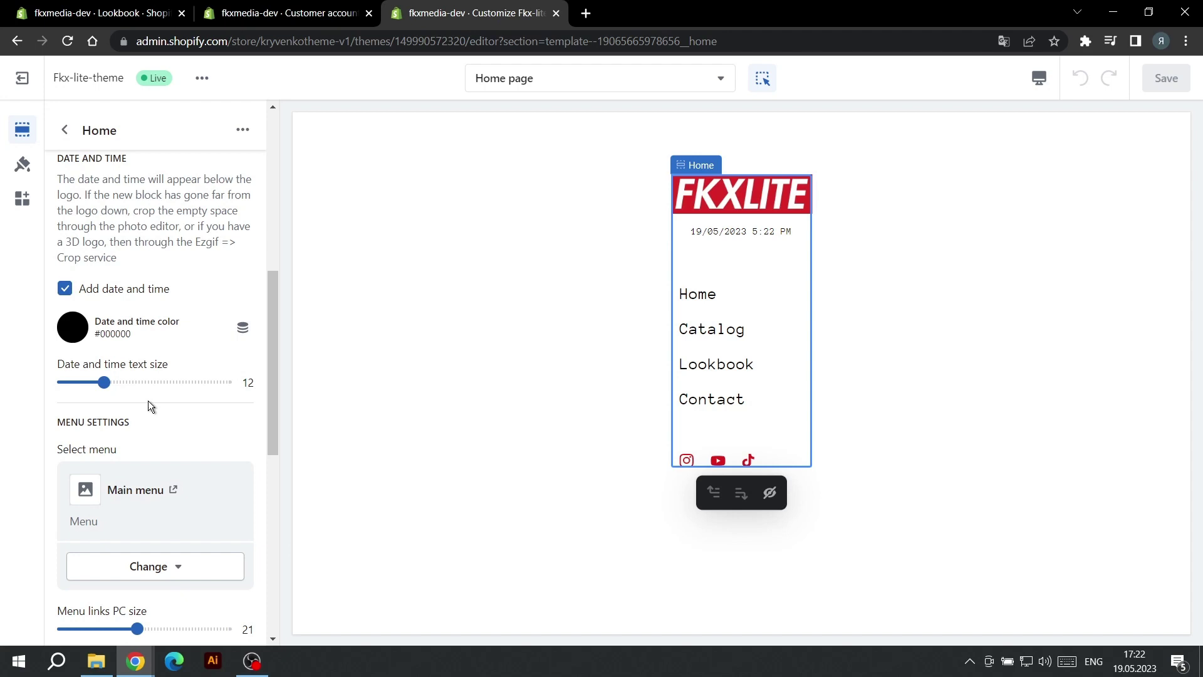
{"action": "scroll", "coordinate": [150, 407], "scroll_direction": "down", "scroll_amount": 1}
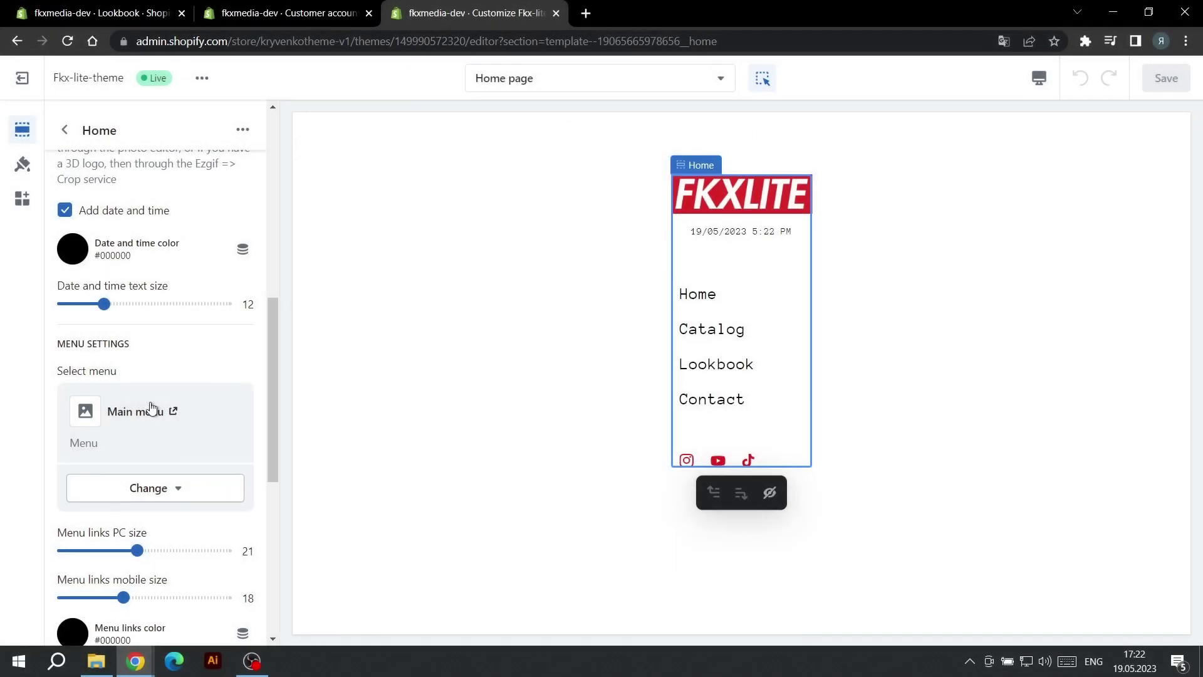
{"action": "scroll", "coordinate": [151, 408], "scroll_direction": "down", "scroll_amount": 1}
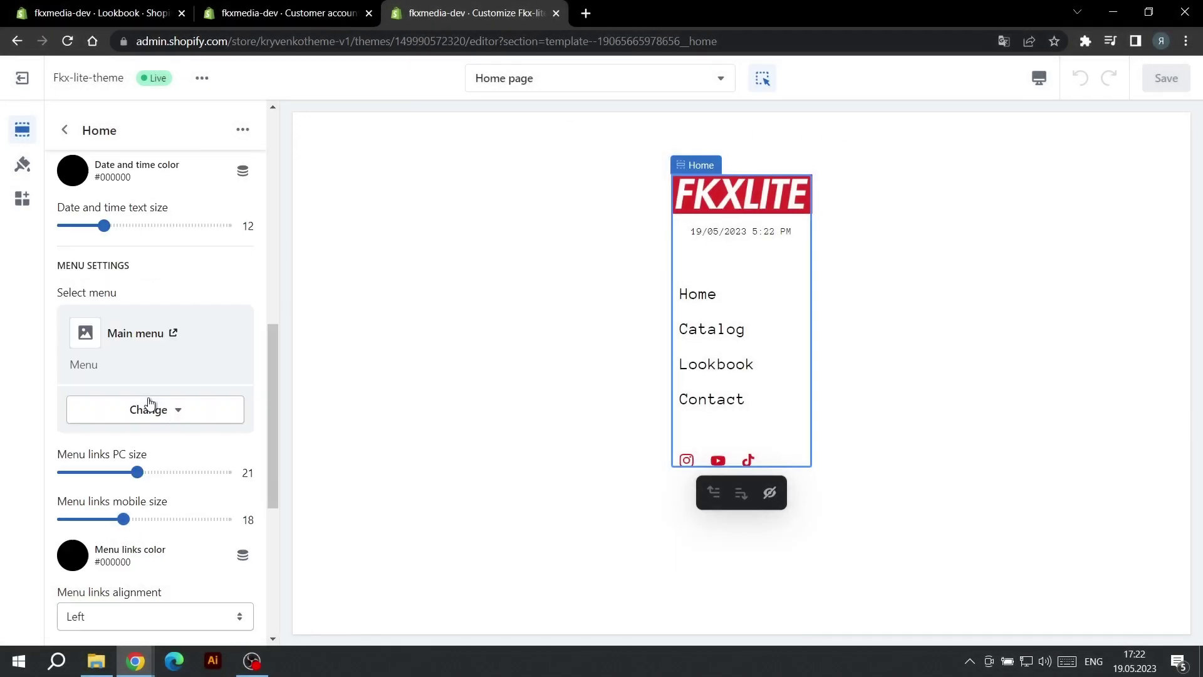
{"action": "left_click", "coordinate": [152, 414]}
{"action": "left_click", "coordinate": [152, 414]}
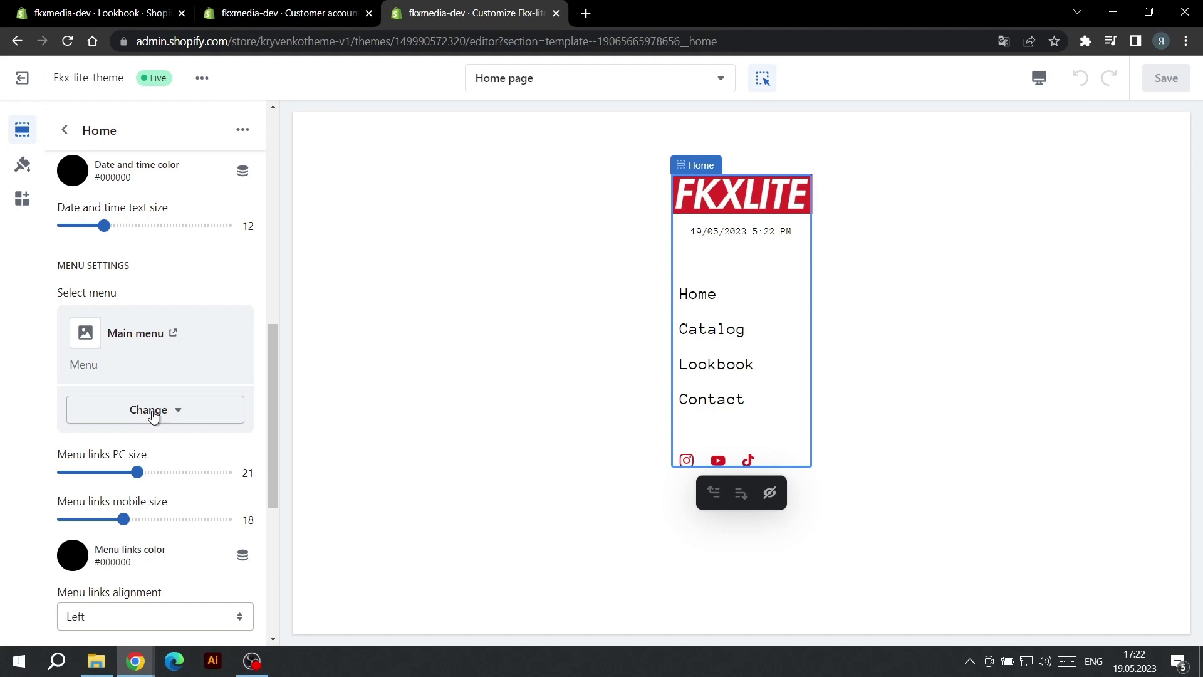
{"action": "scroll", "coordinate": [153, 416], "scroll_direction": "down", "scroll_amount": 1}
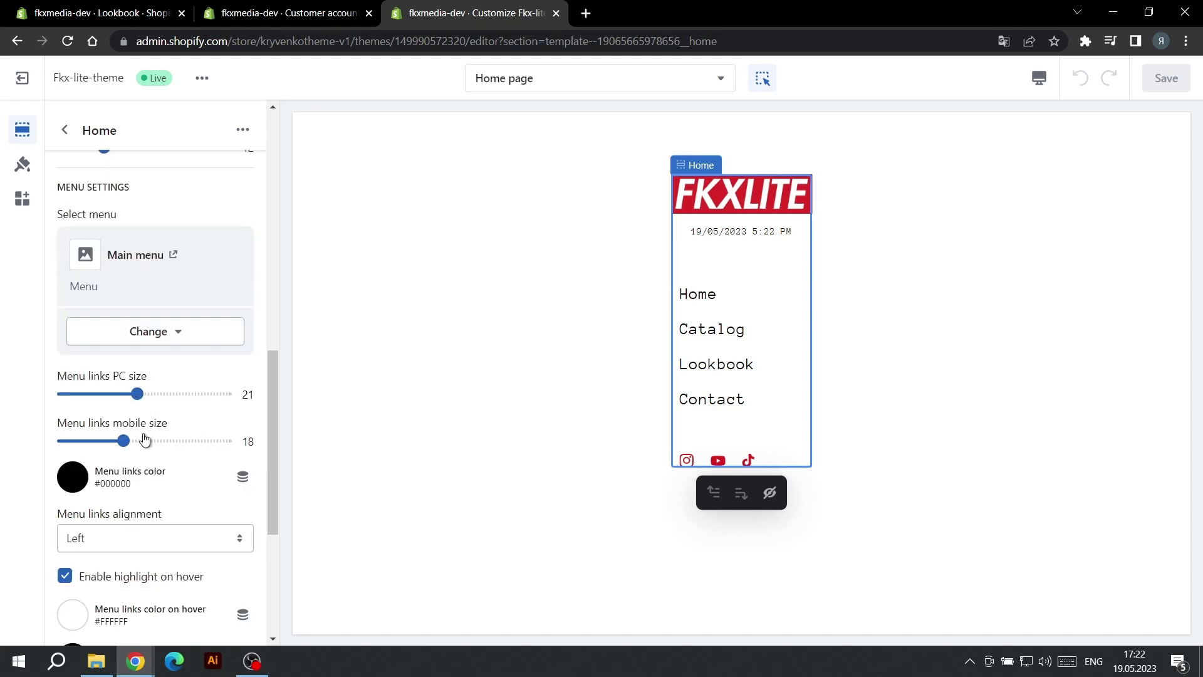
{"action": "scroll", "coordinate": [149, 428], "scroll_direction": "down", "scroll_amount": 1}
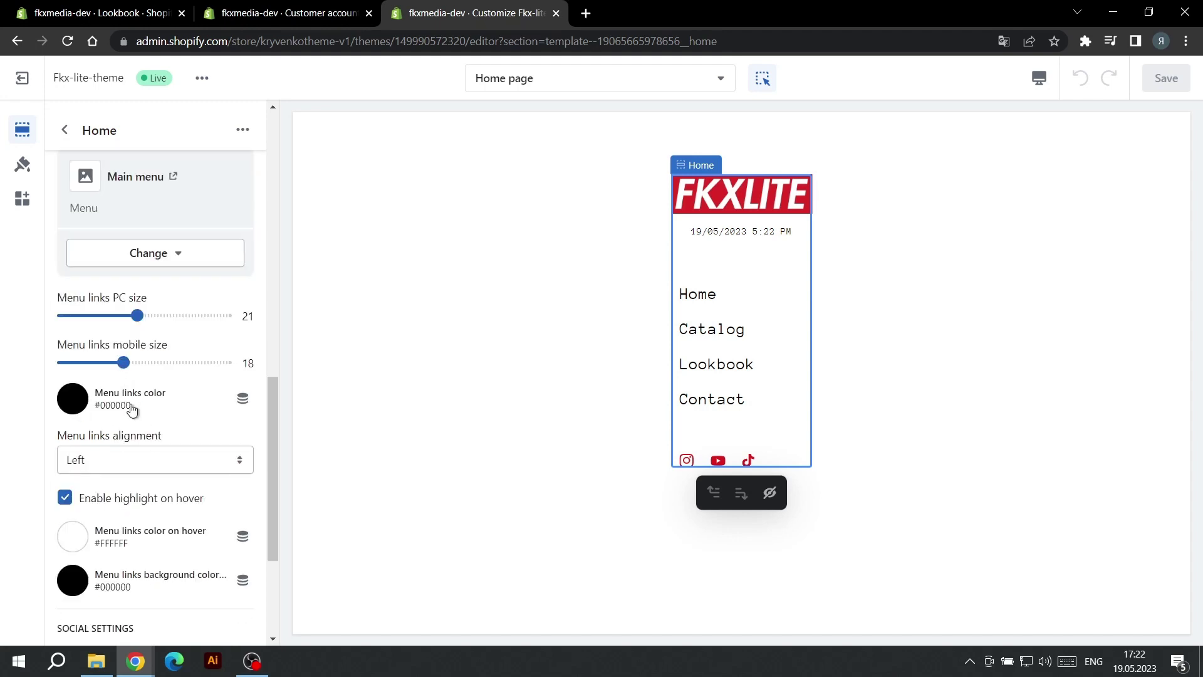
{"action": "left_click", "coordinate": [132, 409]}
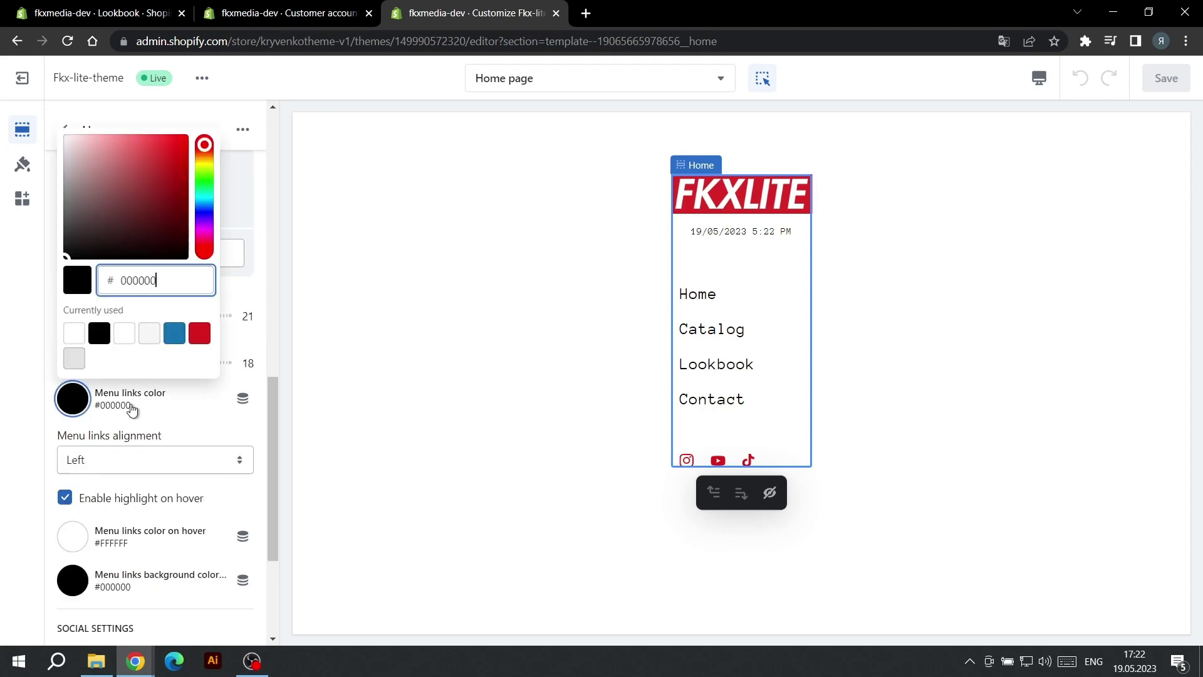
{"action": "left_click", "coordinate": [168, 435]}
{"action": "scroll", "coordinate": [160, 420], "scroll_direction": "down", "scroll_amount": 1}
{"action": "left_click", "coordinate": [148, 390]}
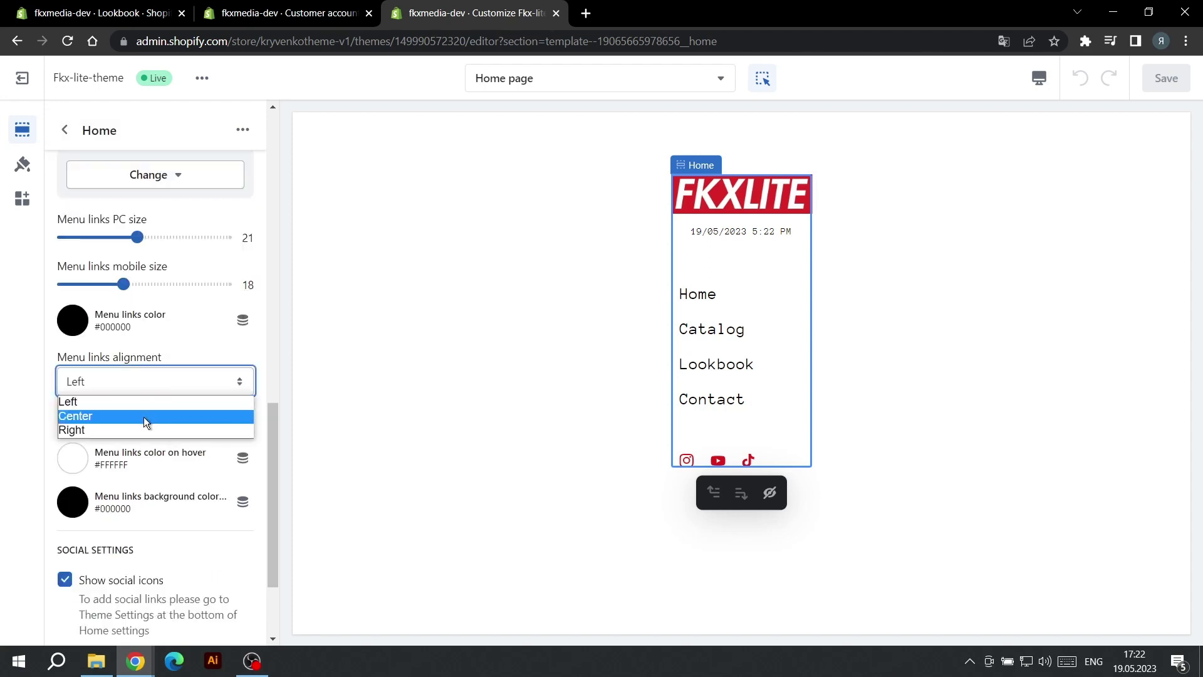
{"action": "left_click", "coordinate": [148, 377]}
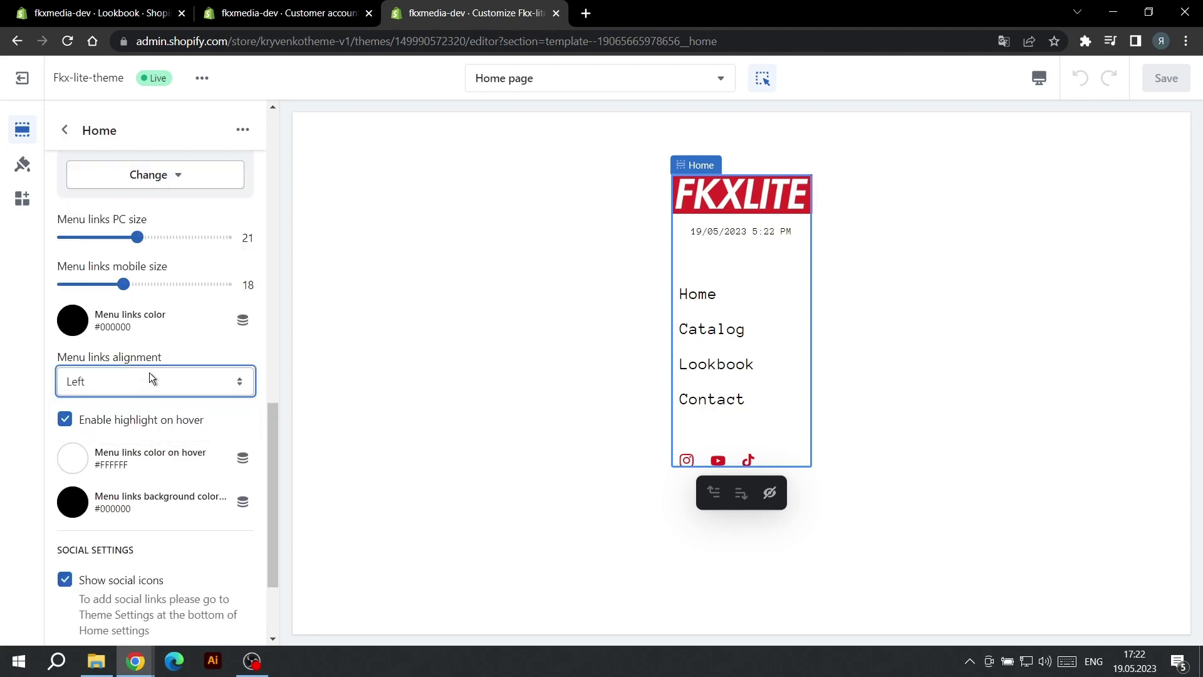
{"action": "scroll", "coordinate": [147, 389], "scroll_direction": "down", "scroll_amount": 1}
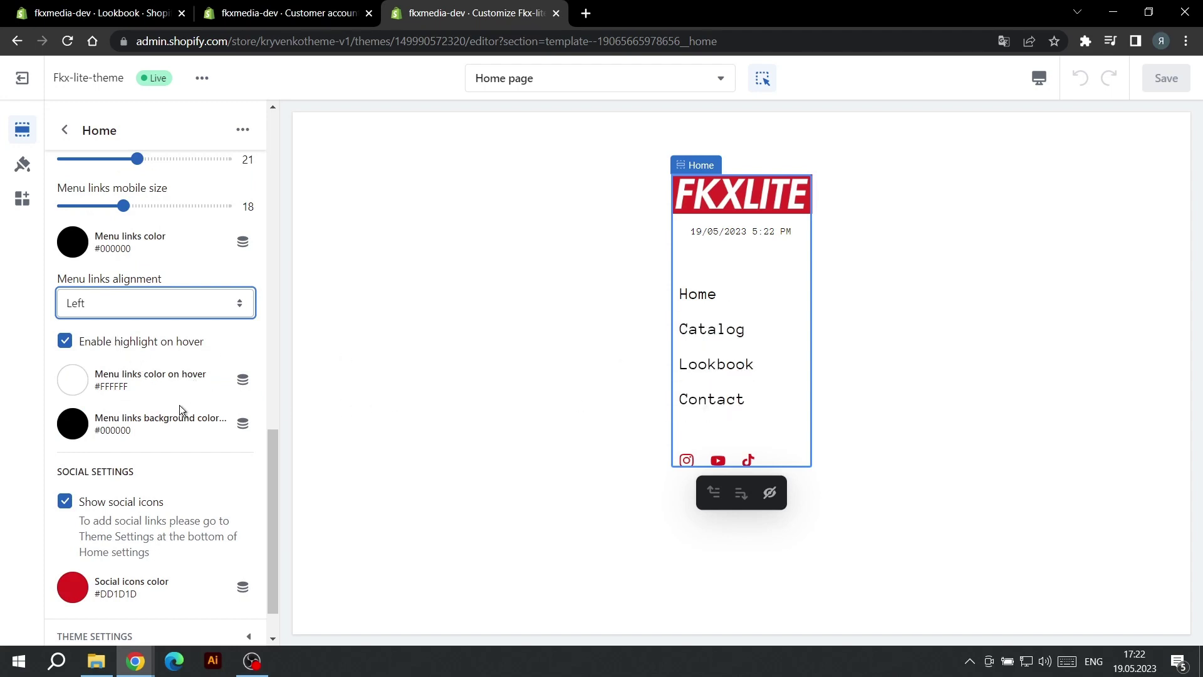
- Expand the Home section's social link settings, check the Instagram link, then collapse the group
{"action": "scroll", "coordinate": [181, 406], "scroll_direction": "down", "scroll_amount": 1}
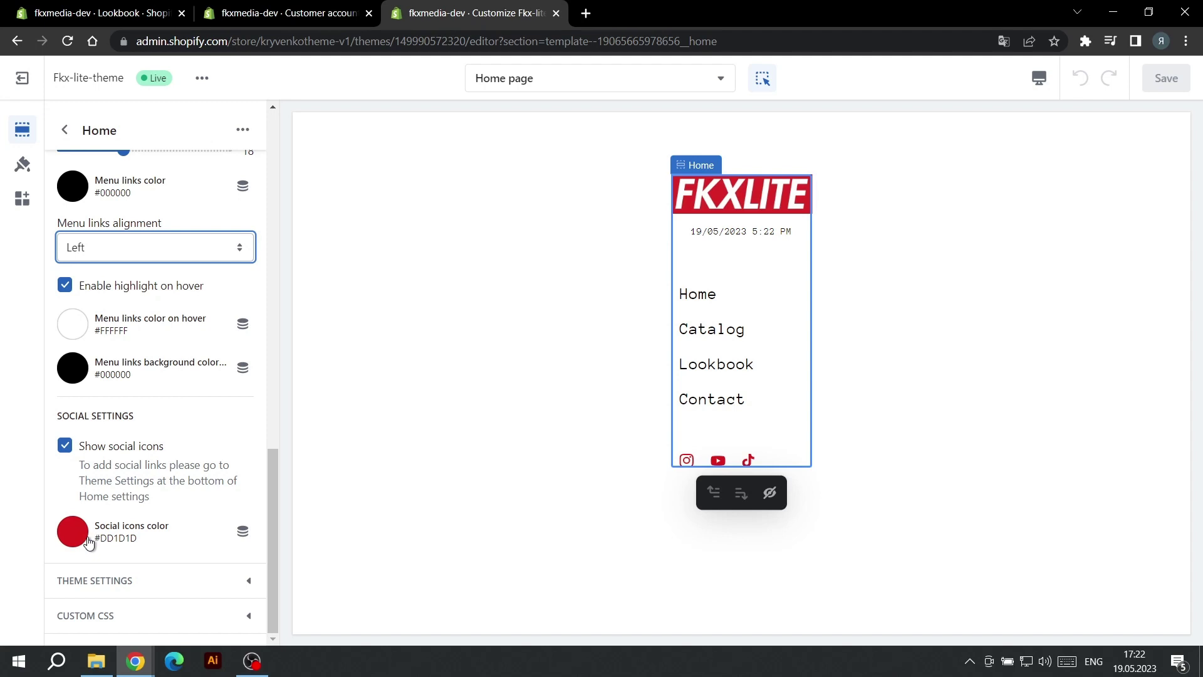
{"action": "left_click", "coordinate": [111, 581]}
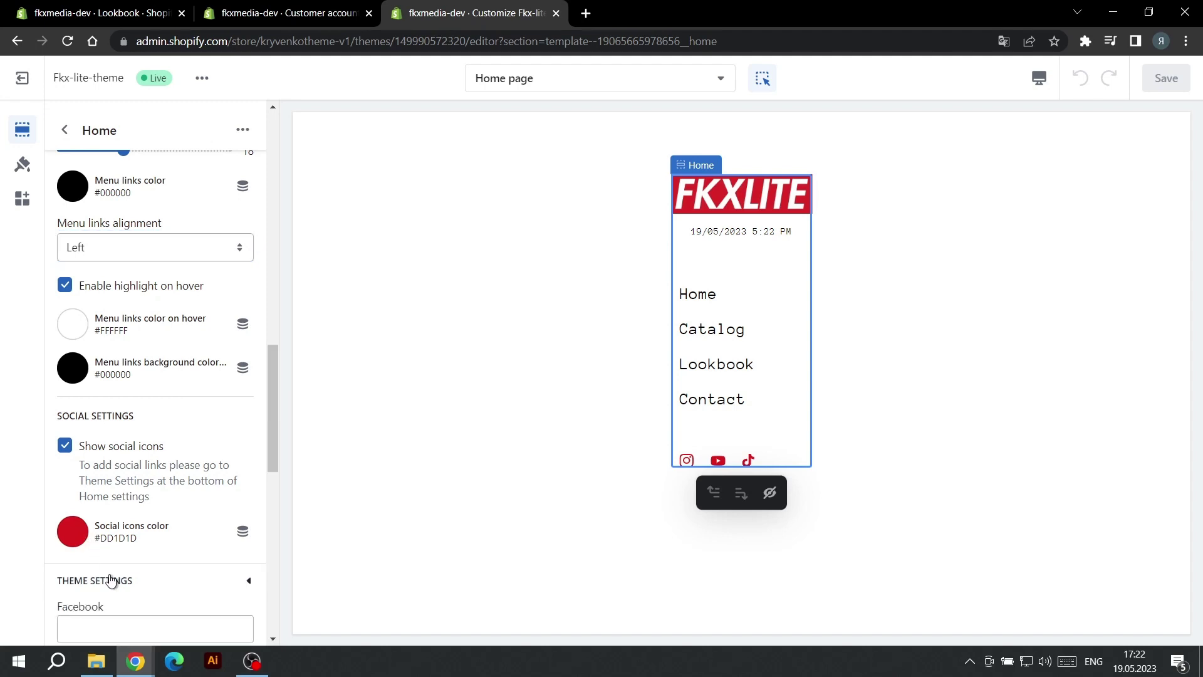
{"action": "scroll", "coordinate": [121, 453], "scroll_direction": "down", "scroll_amount": 5}
{"action": "left_click_drag", "start_coordinate": [236, 387], "coordinate": [11, 409]}
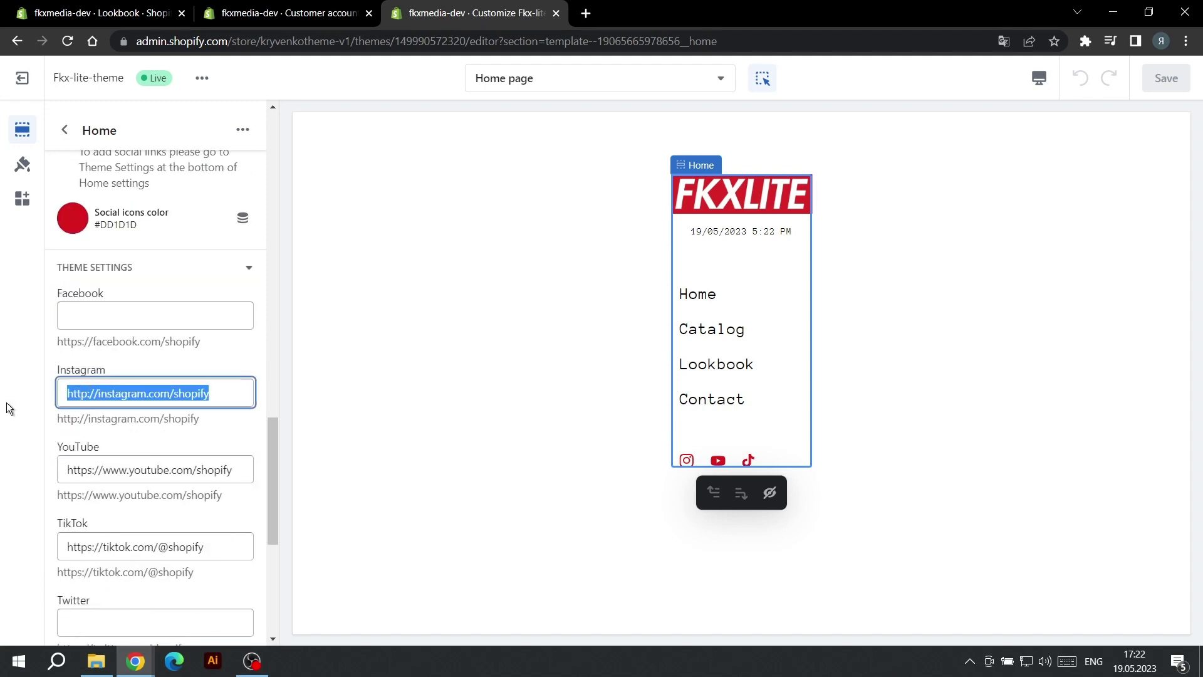
{"action": "left_click", "coordinate": [147, 266]}
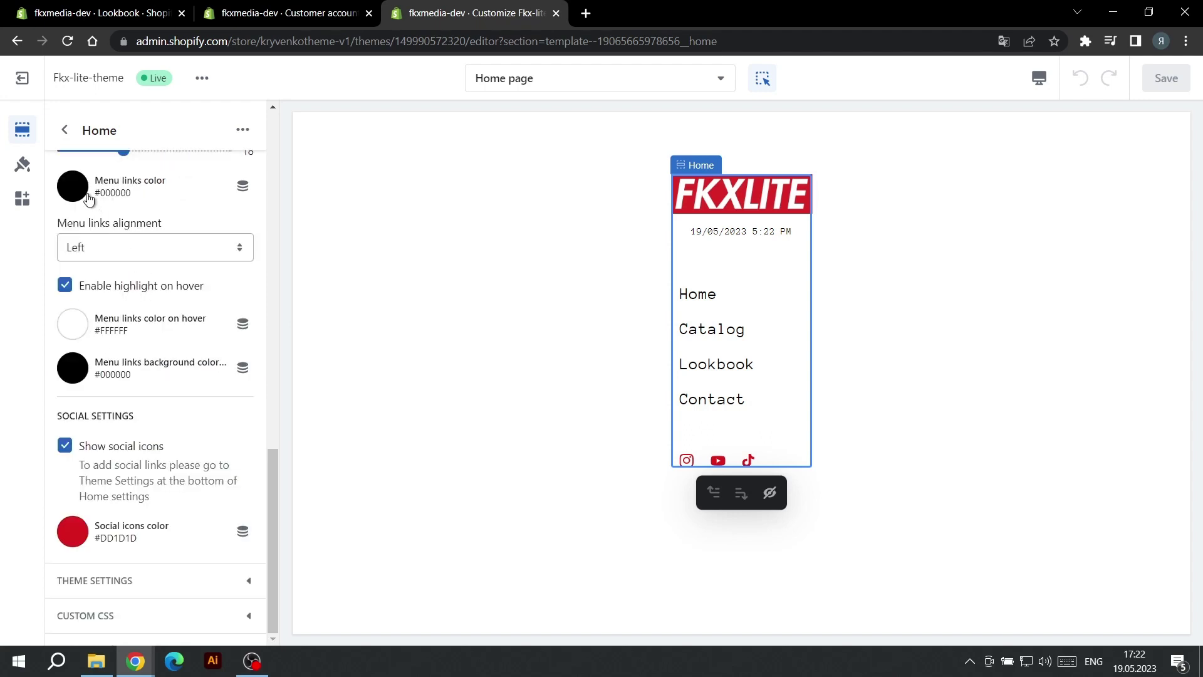
{"action": "left_click", "coordinate": [30, 171]}
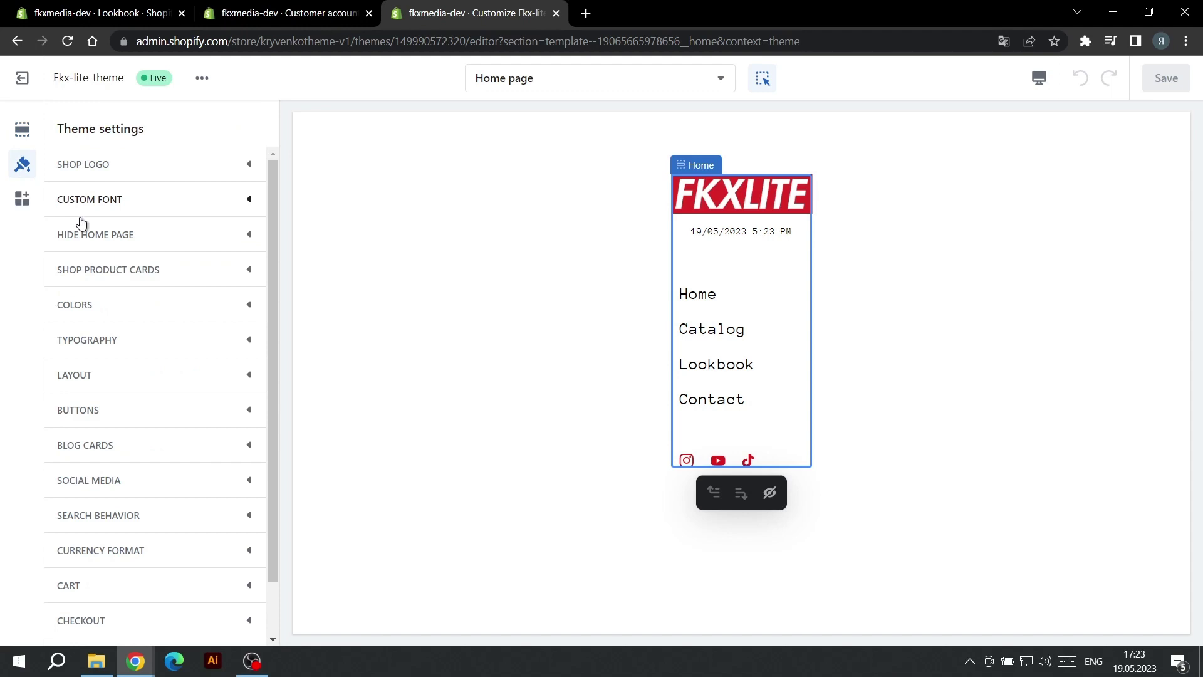
{"action": "left_click", "coordinate": [87, 243]}
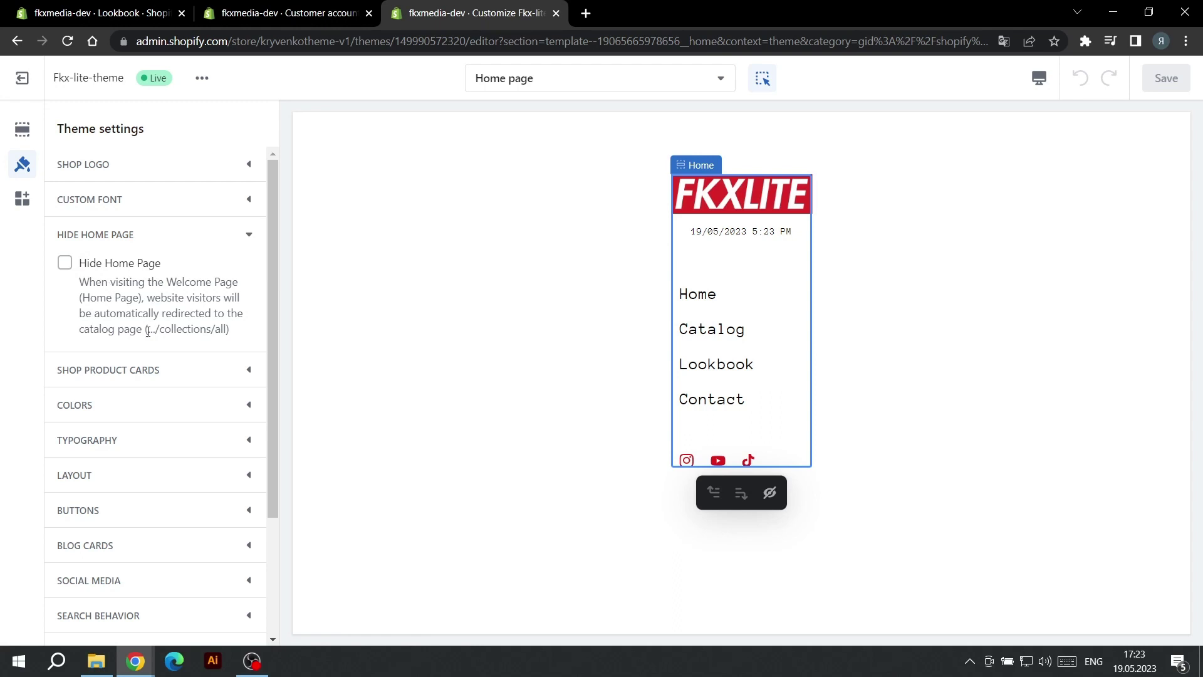
{"action": "left_click_drag", "start_coordinate": [148, 331], "coordinate": [239, 341]}
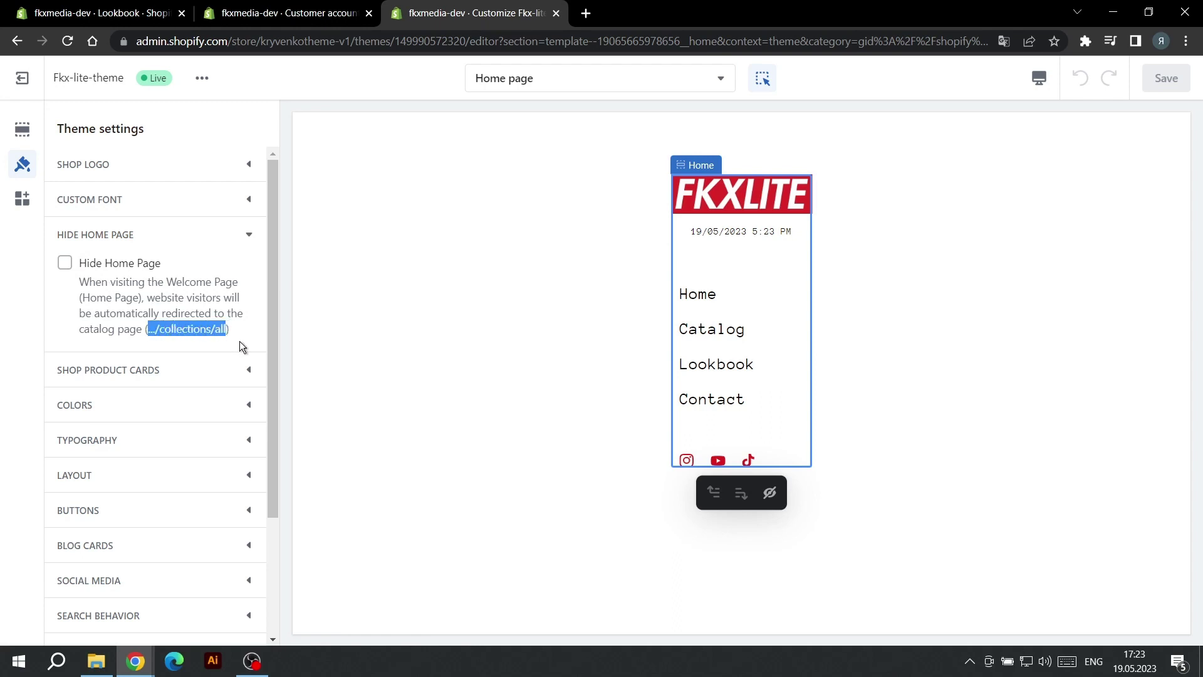
{"action": "left_click", "coordinate": [241, 340]}
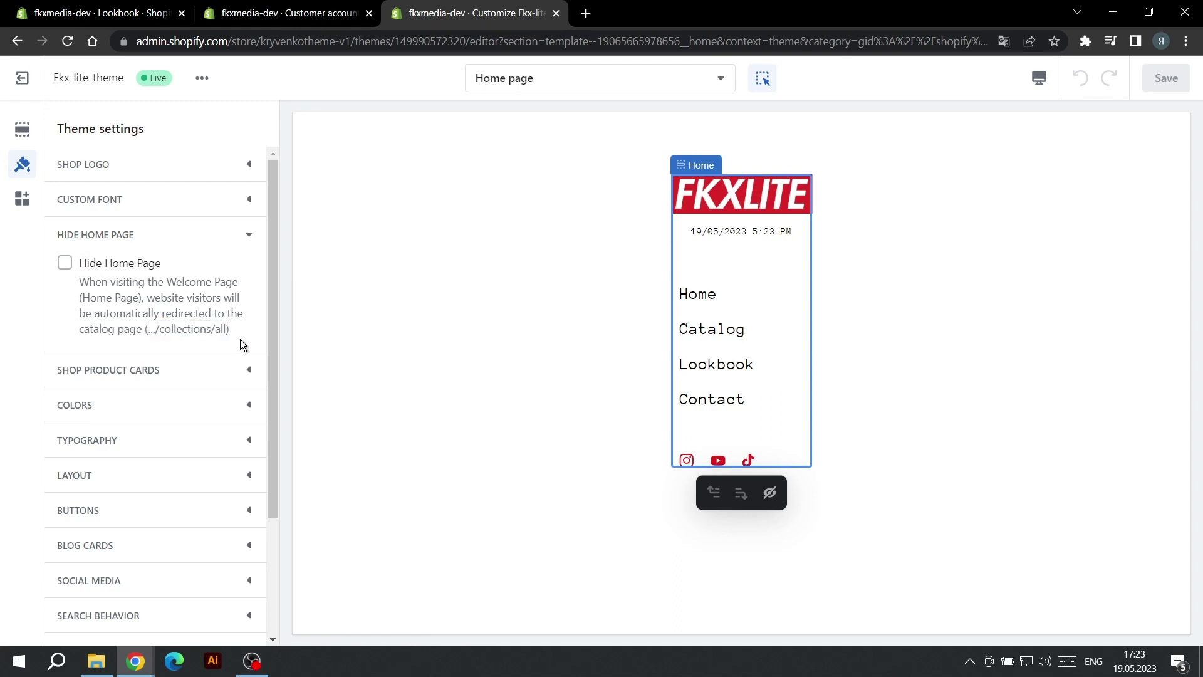
{"action": "left_click", "coordinate": [222, 239]}
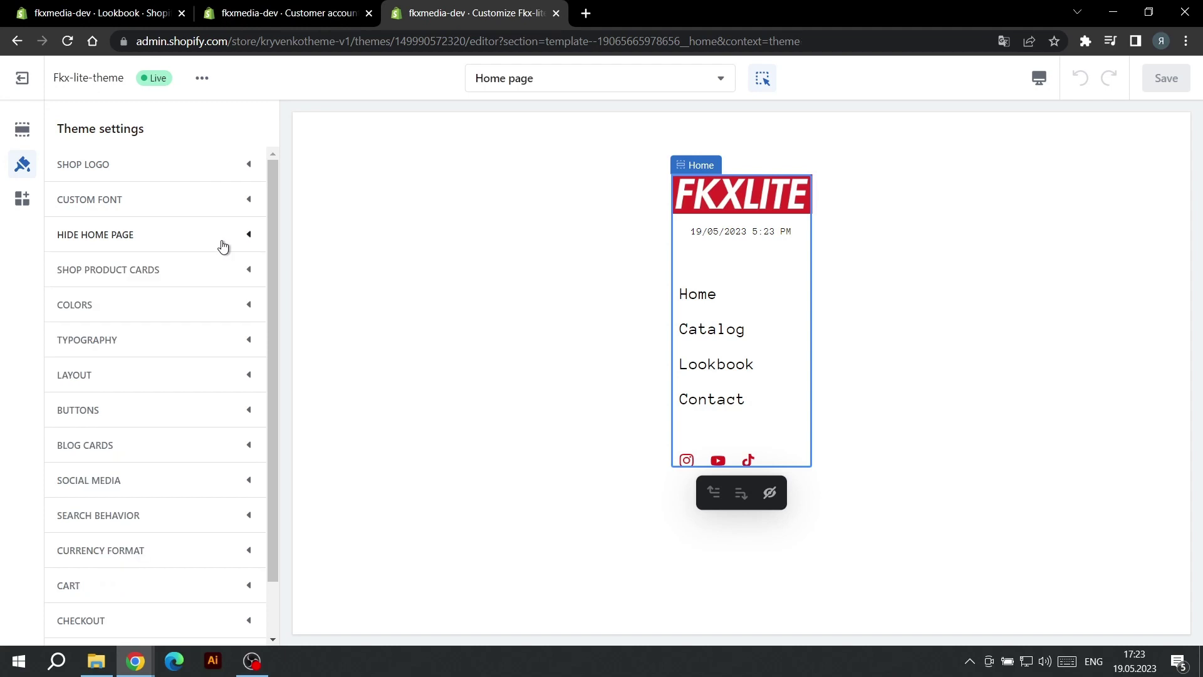
- Preview the Default collection catalog page and review its header settings, including the mobile menu options
{"action": "left_click", "coordinate": [28, 143]}
{"action": "left_click", "coordinate": [730, 327]}
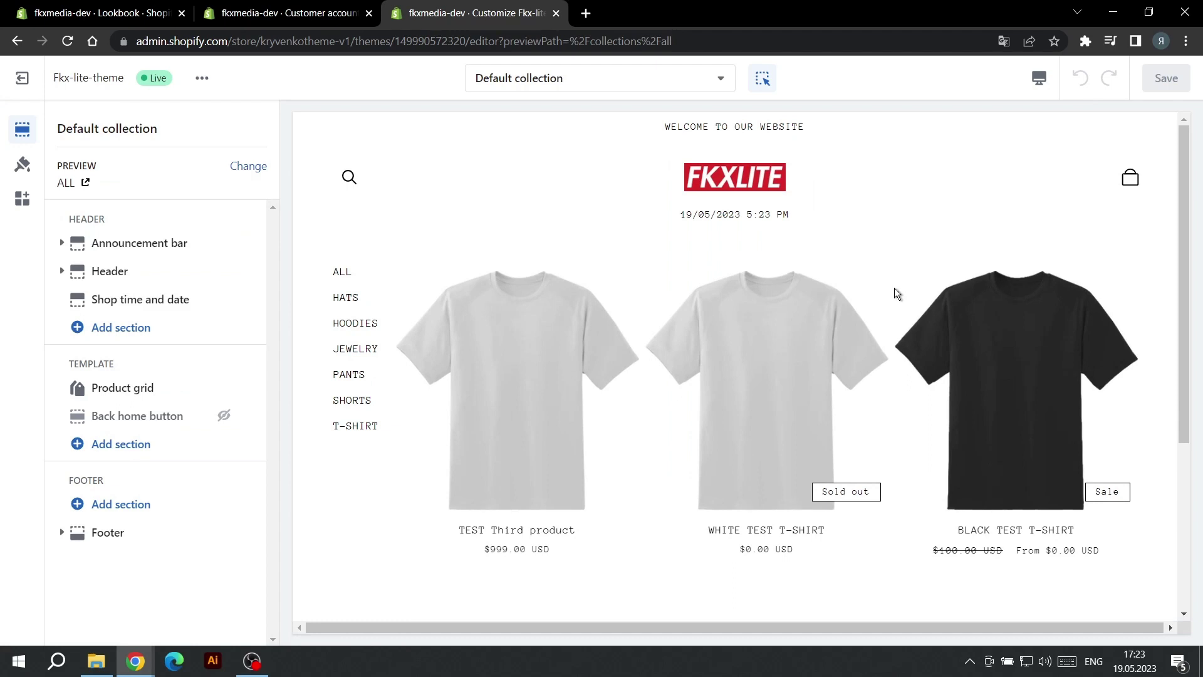
{"action": "left_click", "coordinate": [585, 186]}
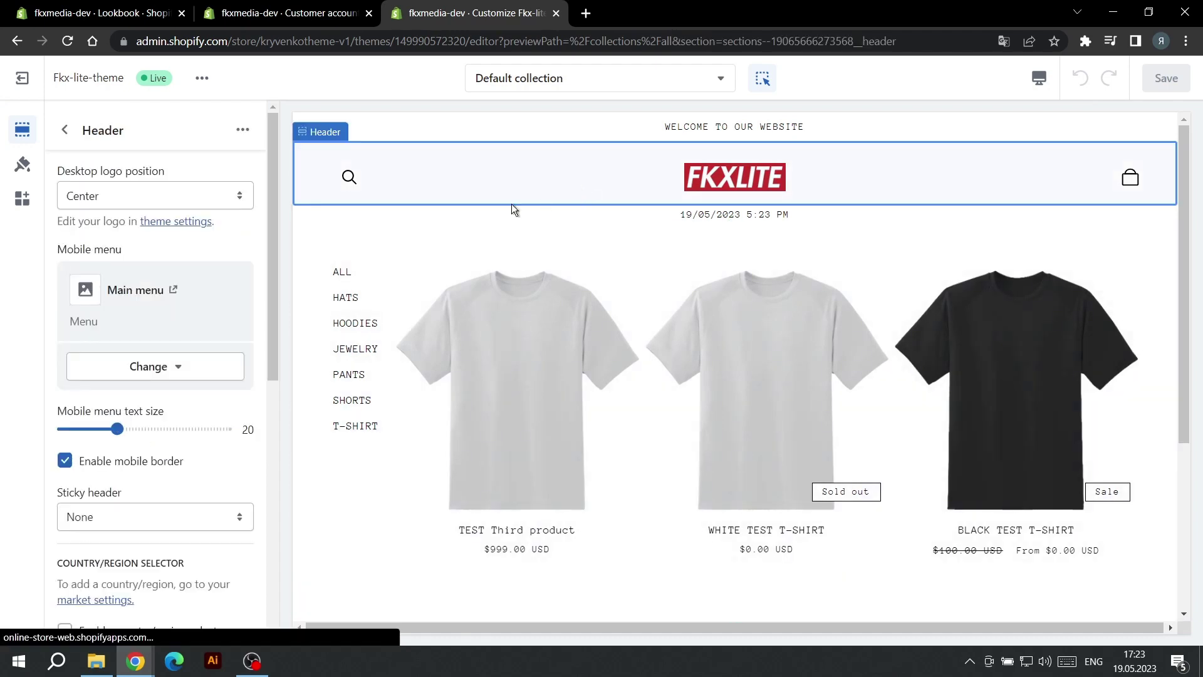
{"action": "left_click", "coordinate": [143, 369]}
{"action": "left_click", "coordinate": [144, 370]}
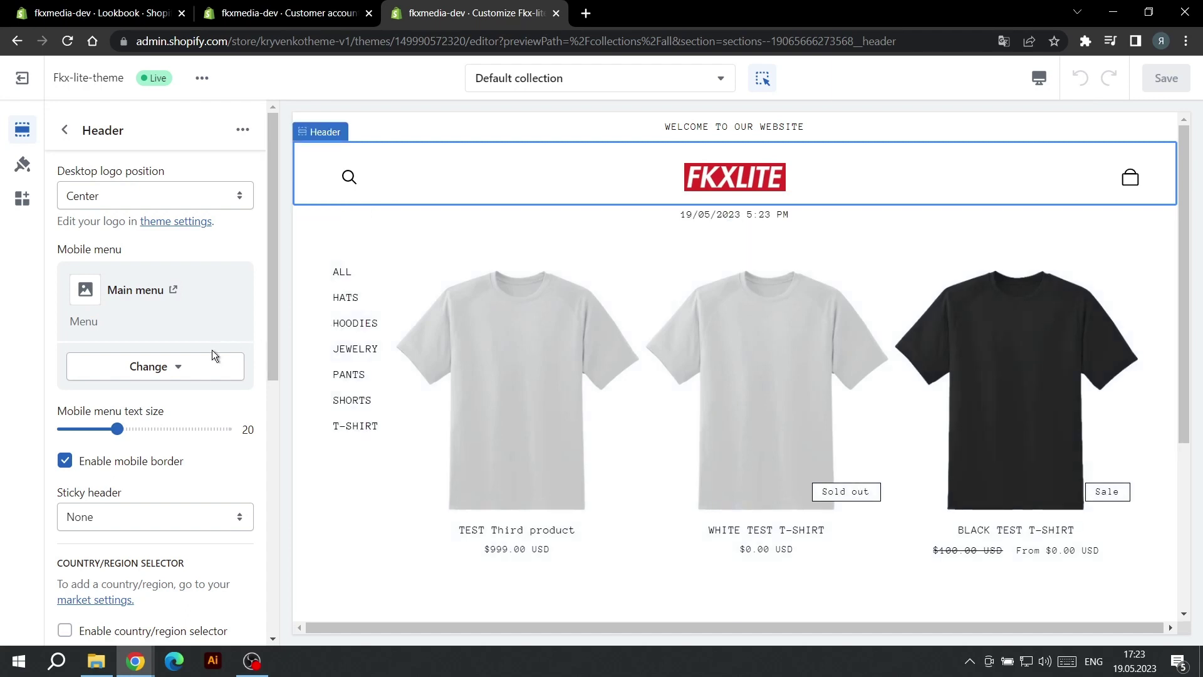
{"action": "scroll", "coordinate": [212, 350], "scroll_direction": "down", "scroll_amount": 1}
{"action": "scroll", "coordinate": [188, 348], "scroll_direction": "down", "scroll_amount": 1}
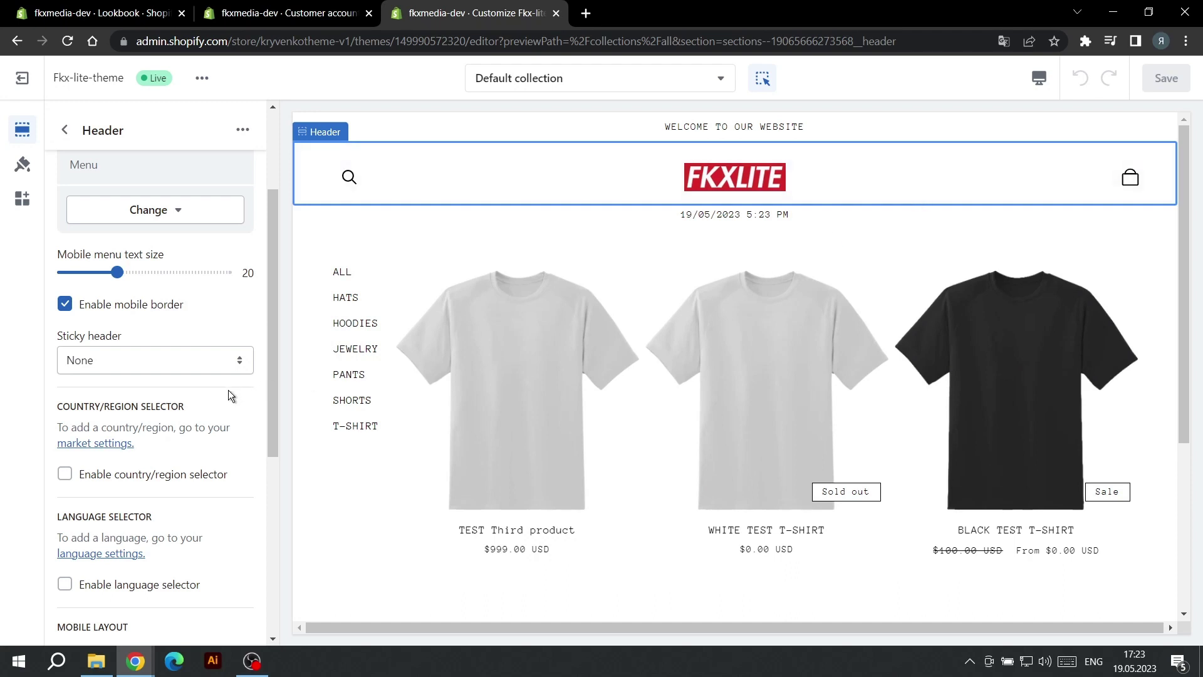
{"action": "left_click", "coordinate": [22, 164]}
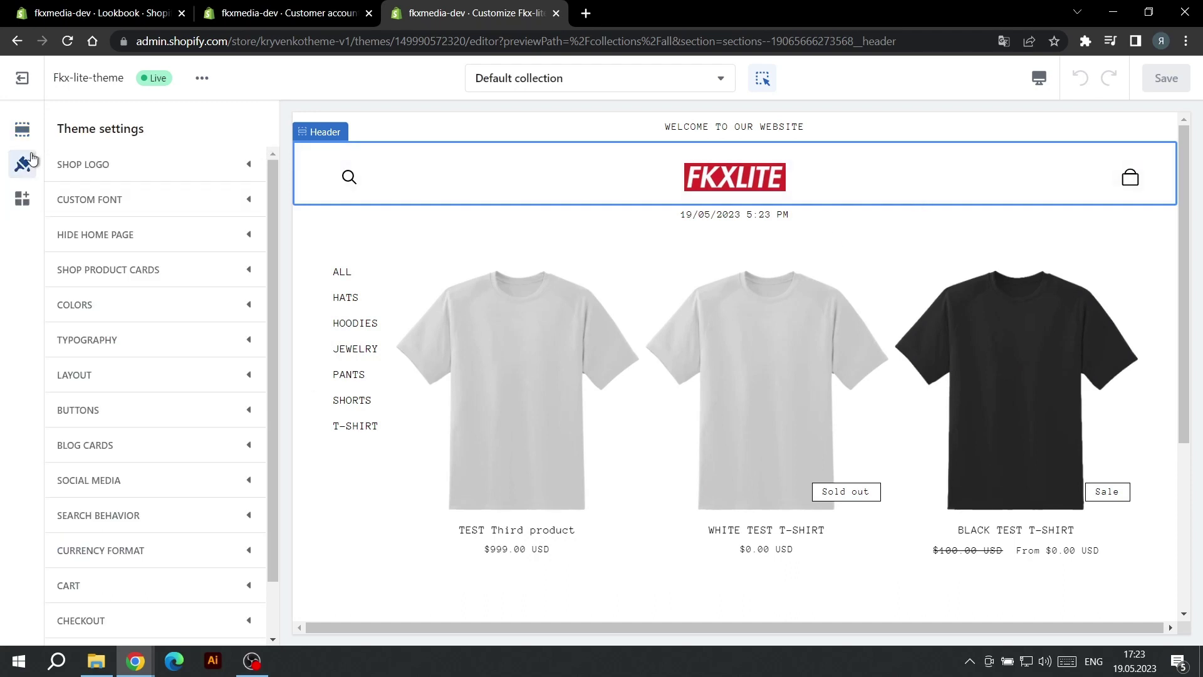
{"action": "left_click", "coordinate": [88, 177]}
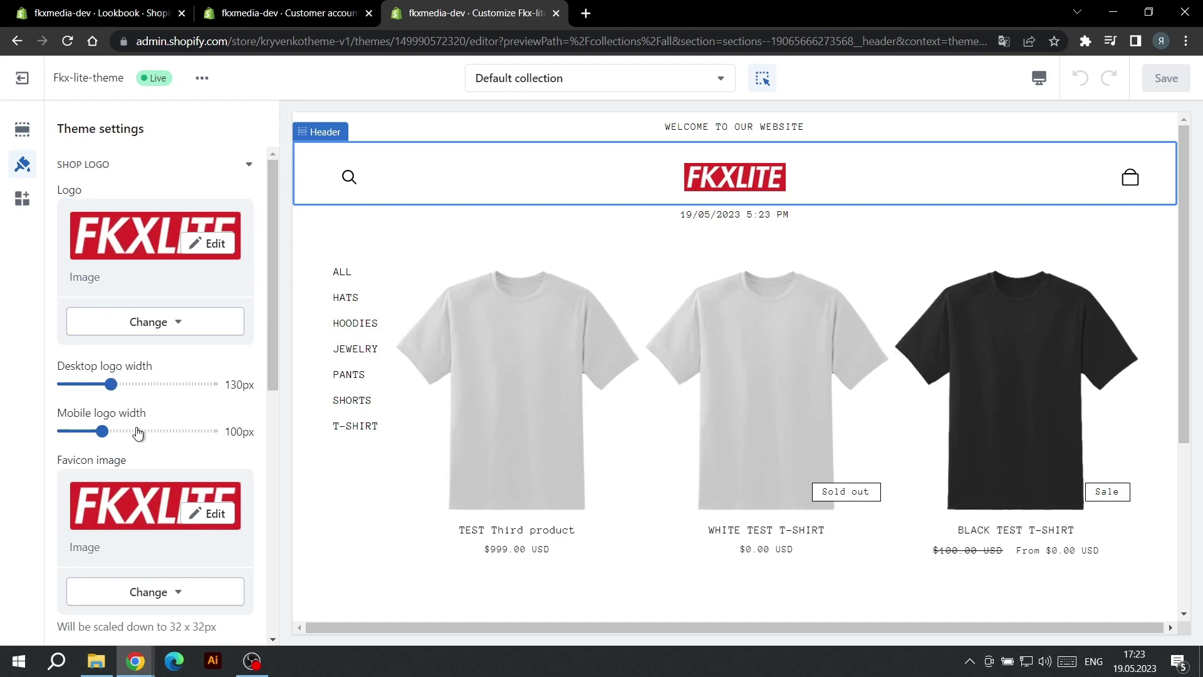
{"action": "scroll", "coordinate": [137, 433], "scroll_direction": "down", "scroll_amount": 1}
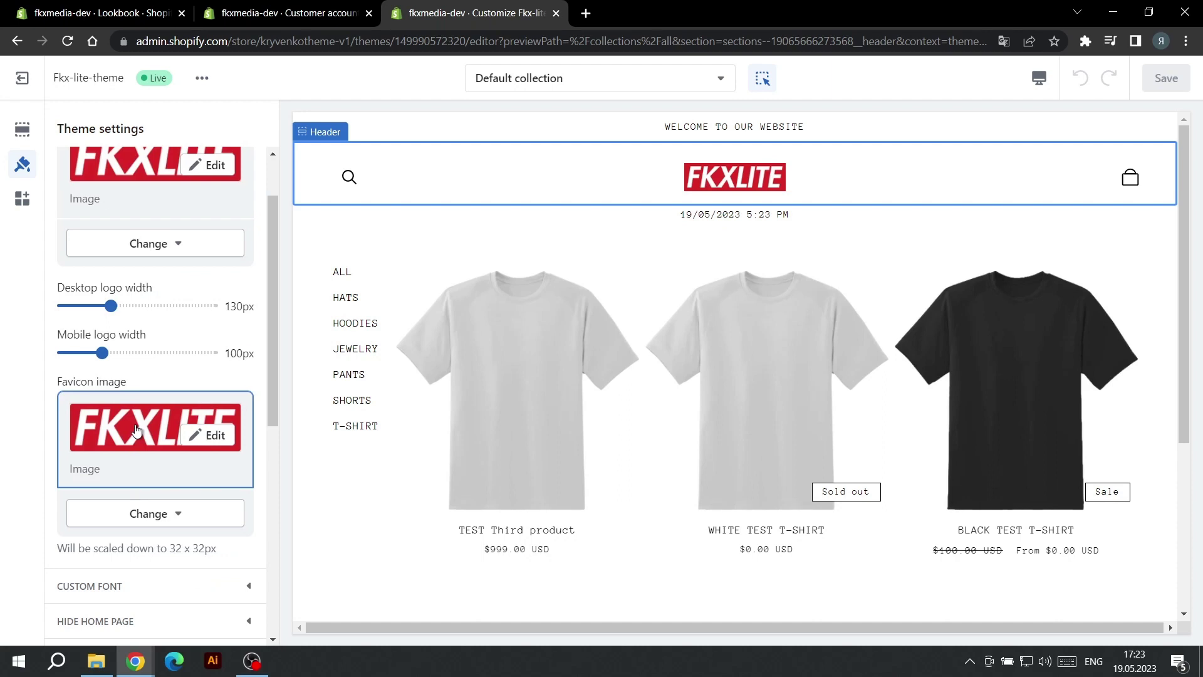
{"action": "scroll", "coordinate": [136, 429], "scroll_direction": "up", "scroll_amount": 1}
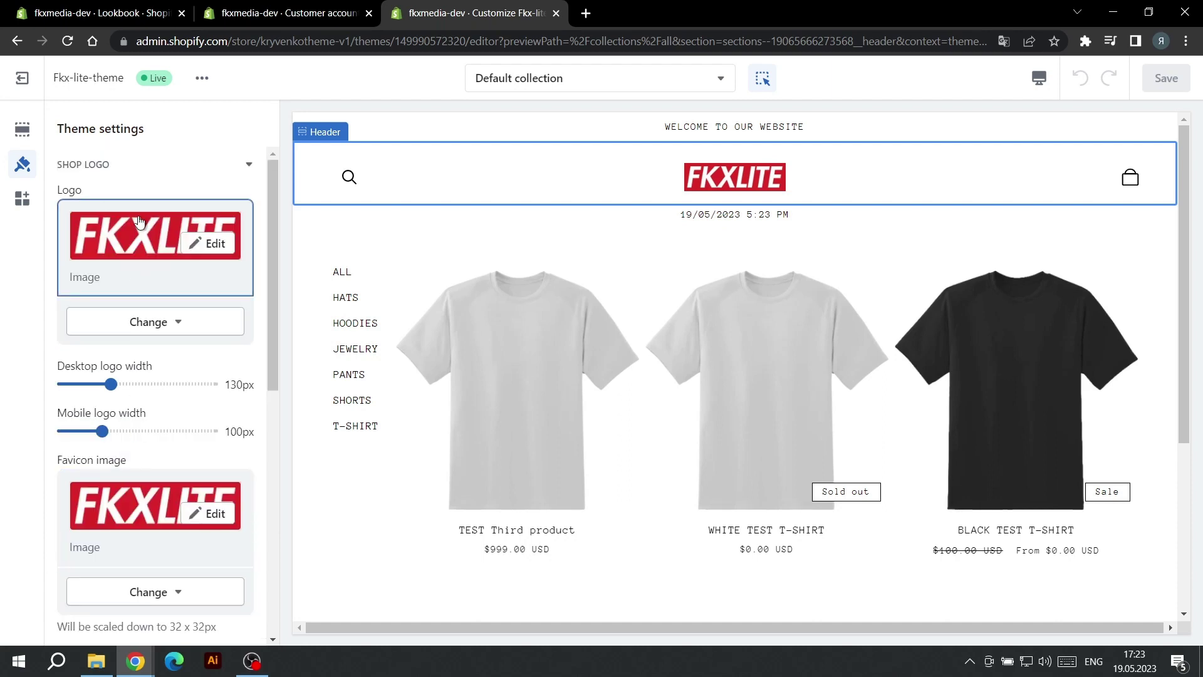
- Collapse the shop logo settings and look over the Shop time and date section
{"action": "left_click", "coordinate": [138, 168]}
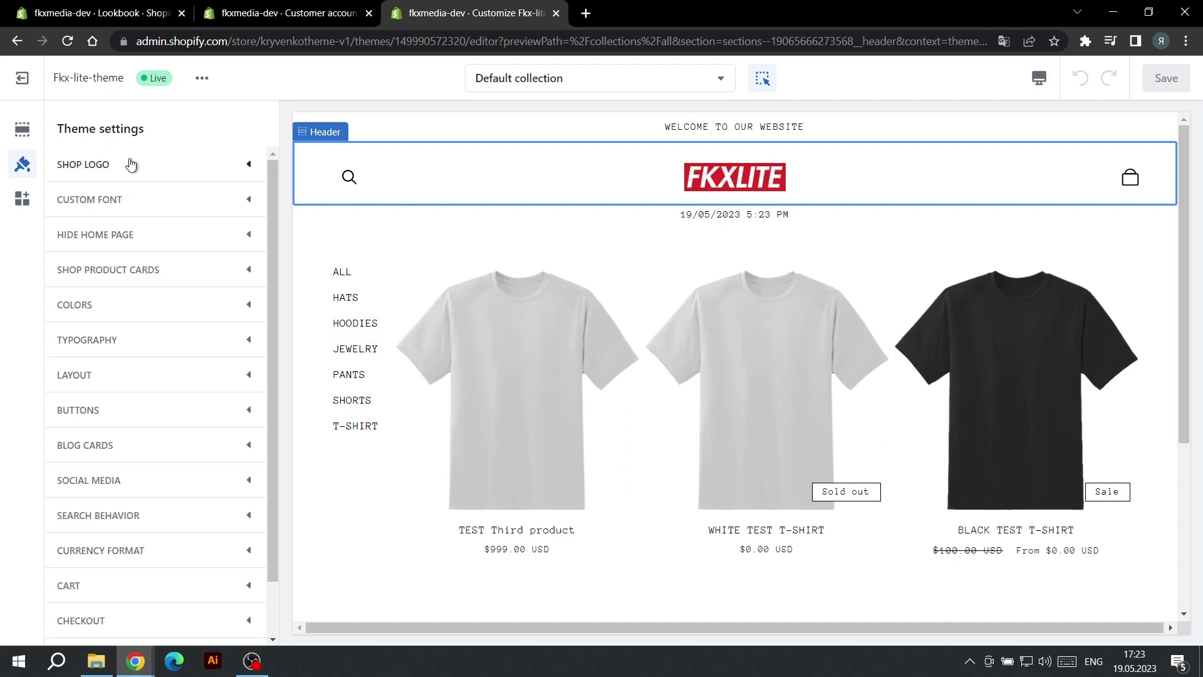
{"action": "left_click", "coordinate": [23, 130]}
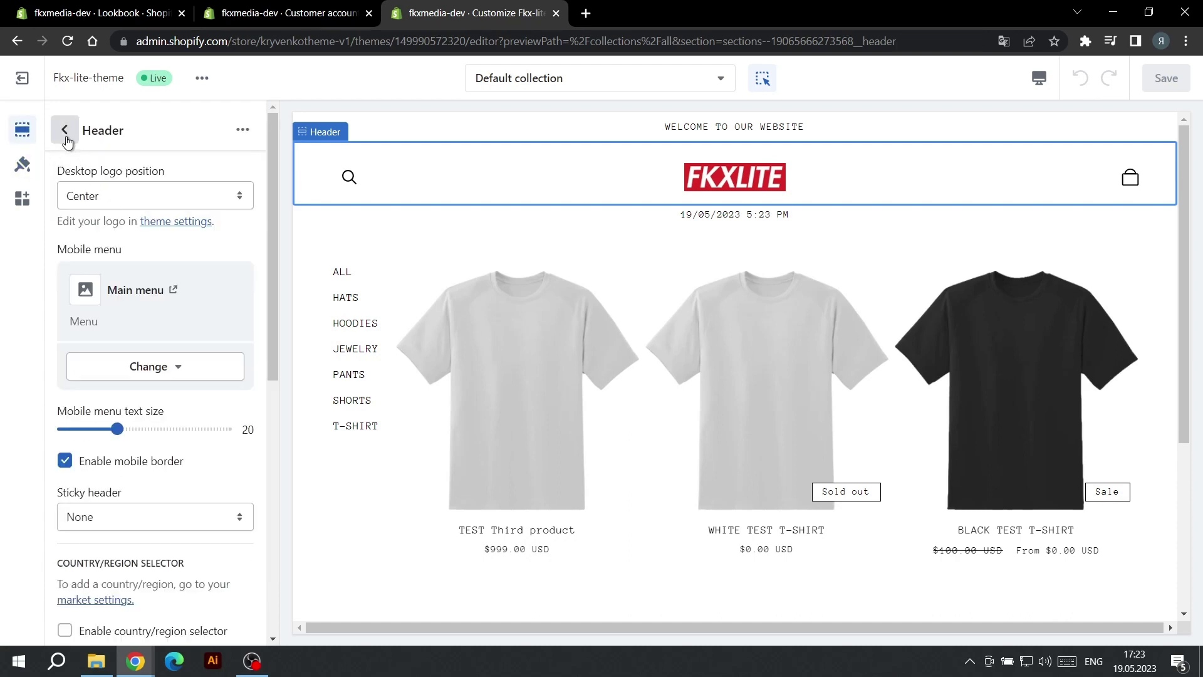
{"action": "left_click", "coordinate": [63, 129]}
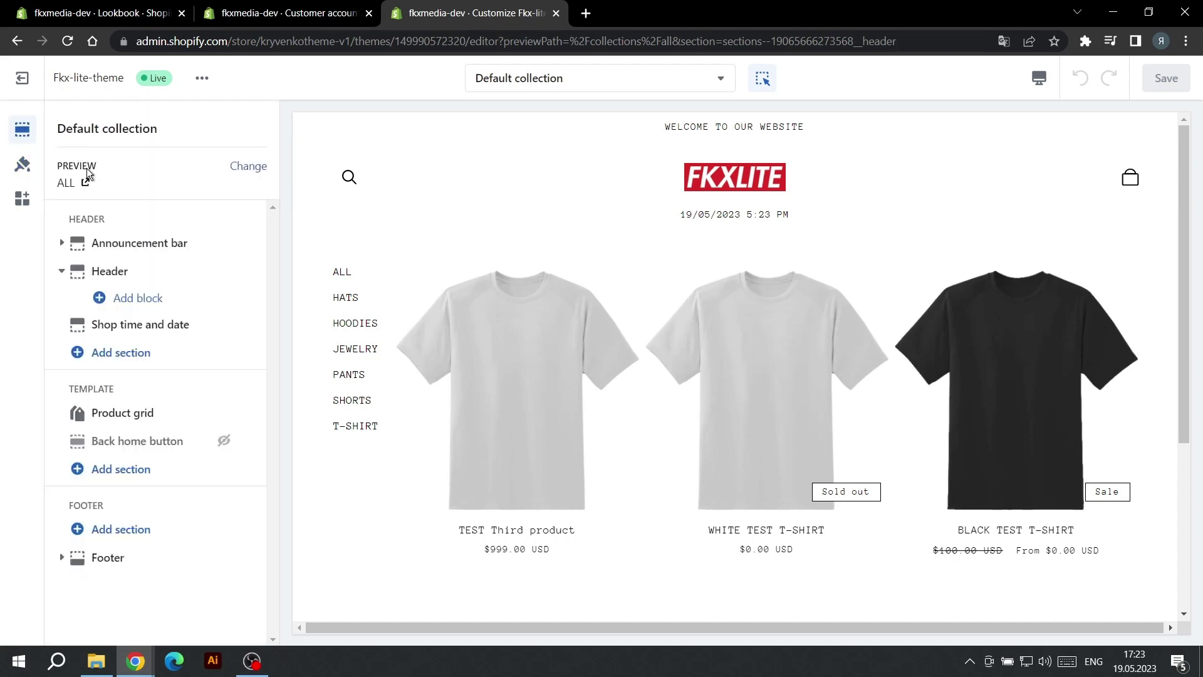
{"action": "left_click", "coordinate": [170, 324]}
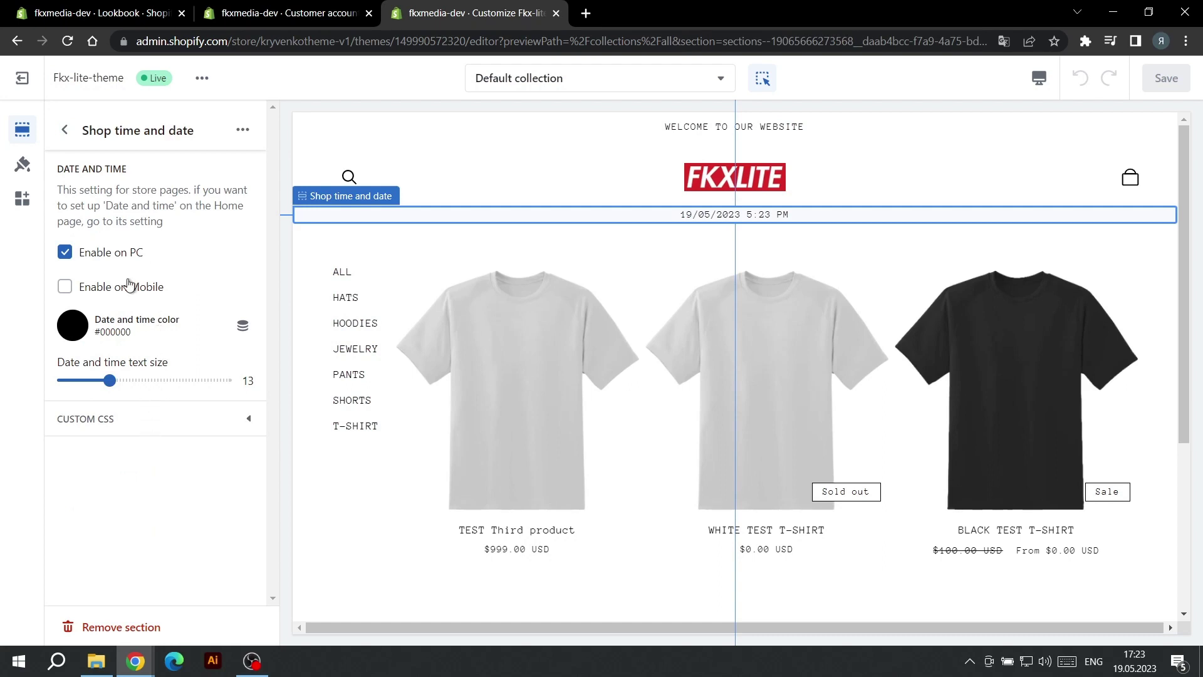
{"action": "left_click", "coordinate": [65, 129]}
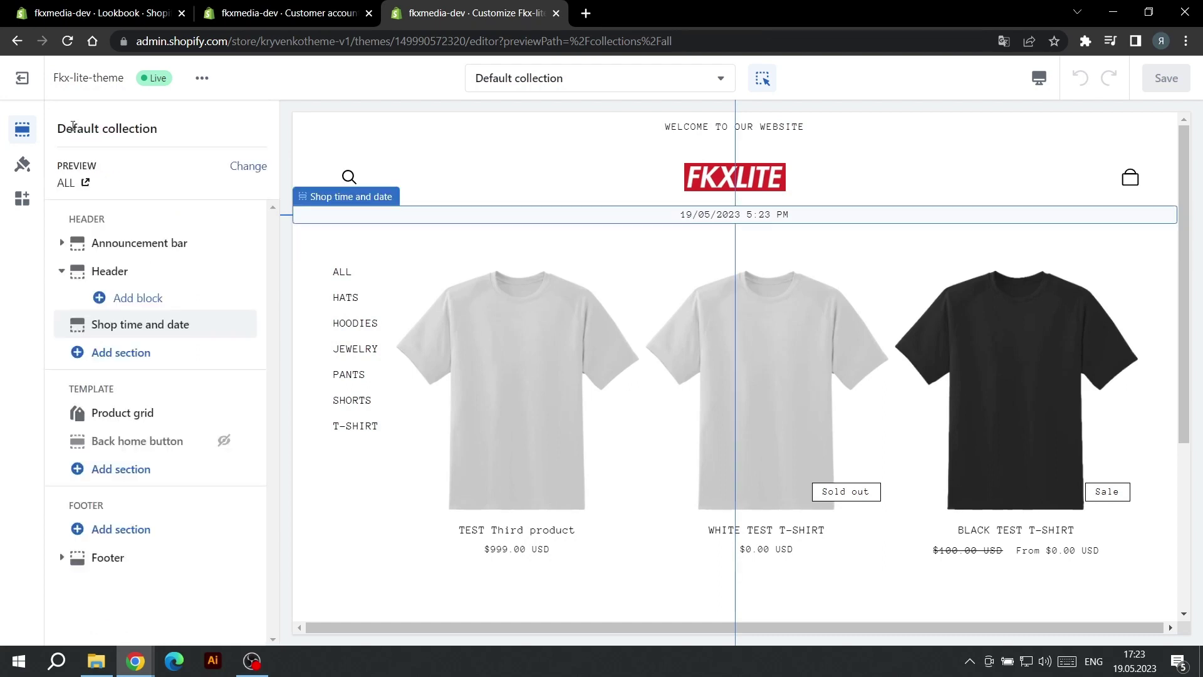
- Inspect the WELCOME TO OUR WEBSITE announcement block, then hide the Announcement bar
{"action": "left_click", "coordinate": [61, 243]}
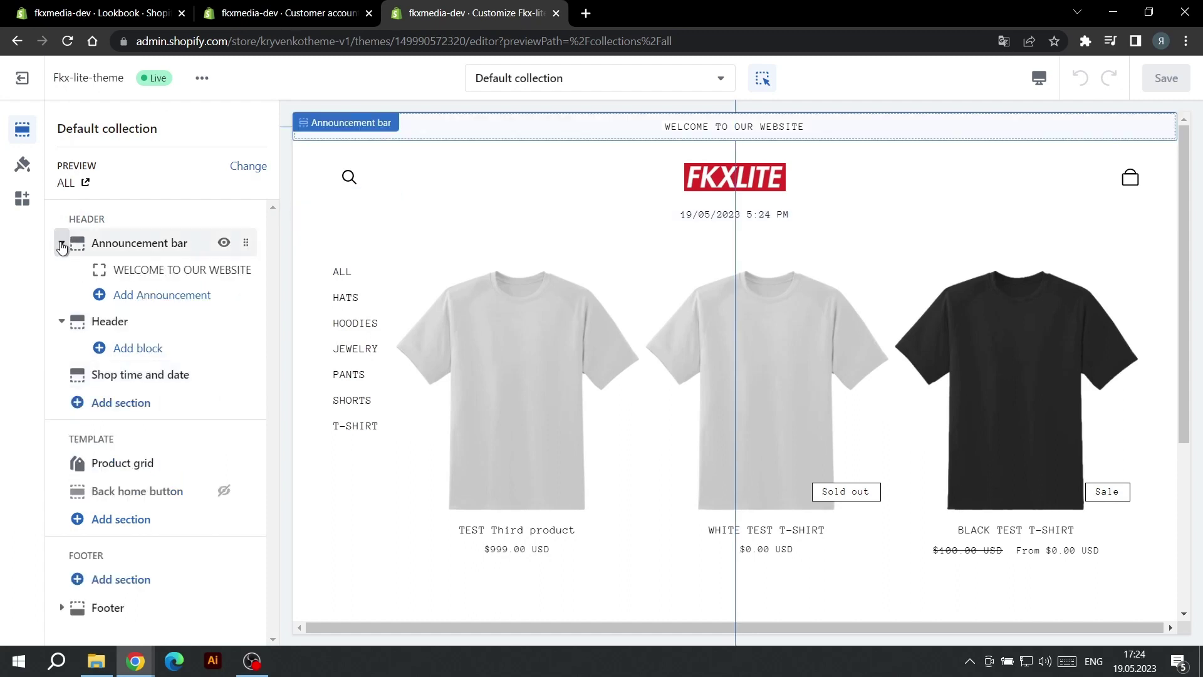
{"action": "left_click", "coordinate": [135, 271]}
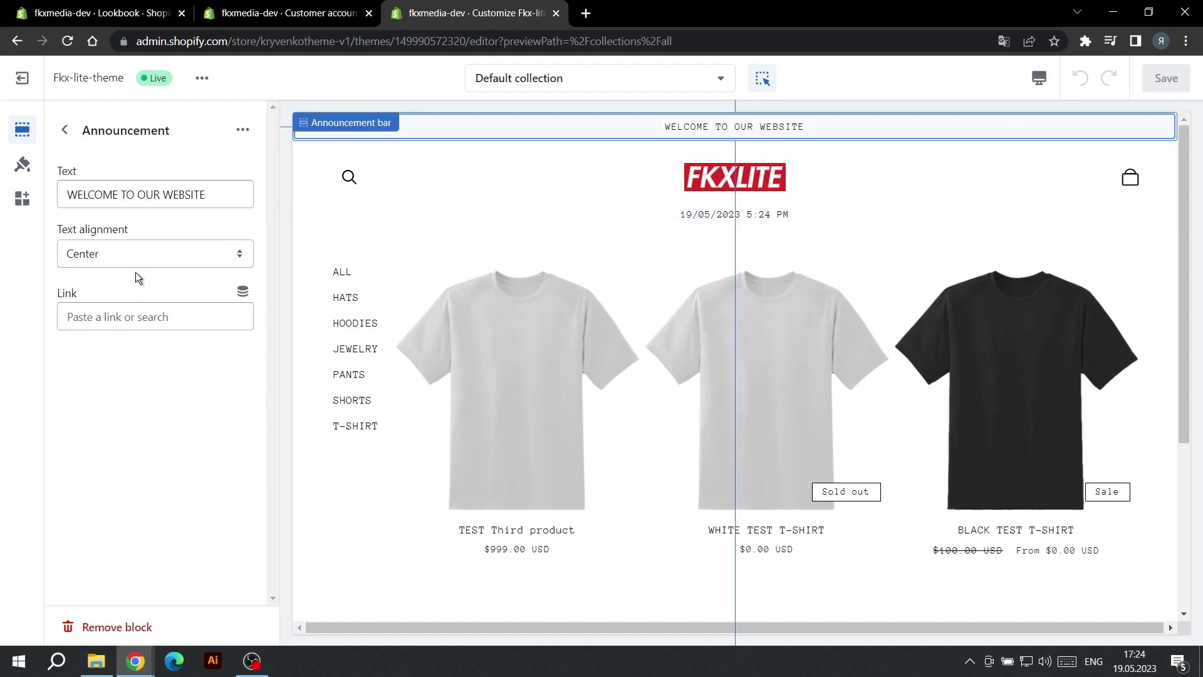
{"action": "left_click", "coordinate": [69, 131]}
{"action": "left_click", "coordinate": [225, 252]}
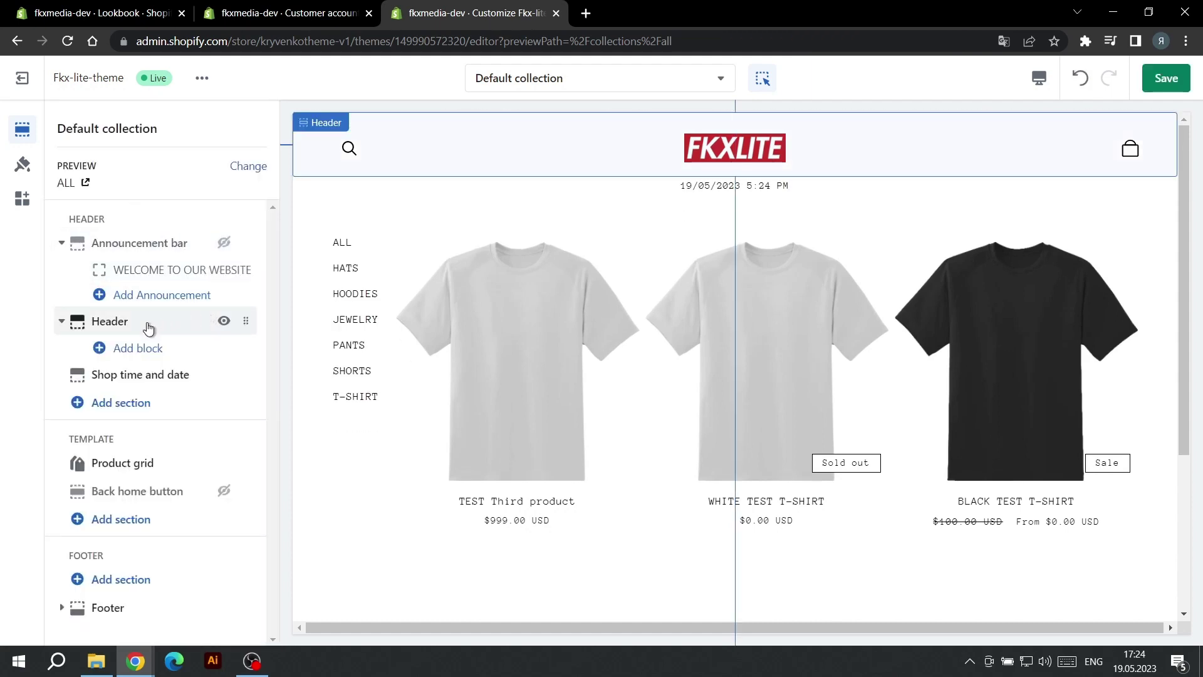
- Look over the Product grid, footer menu and Footer settings with the 'Sign up for early access' signup
{"action": "left_click", "coordinate": [368, 448]}
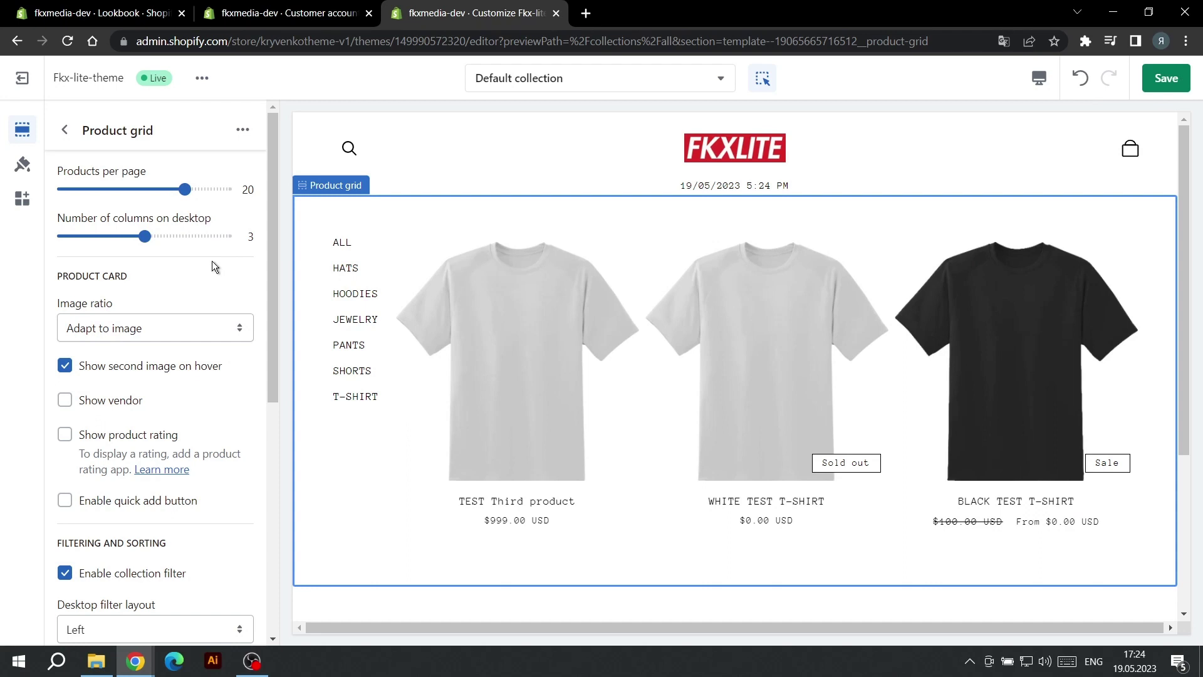
{"action": "scroll", "coordinate": [213, 261], "scroll_direction": "down", "scroll_amount": 1}
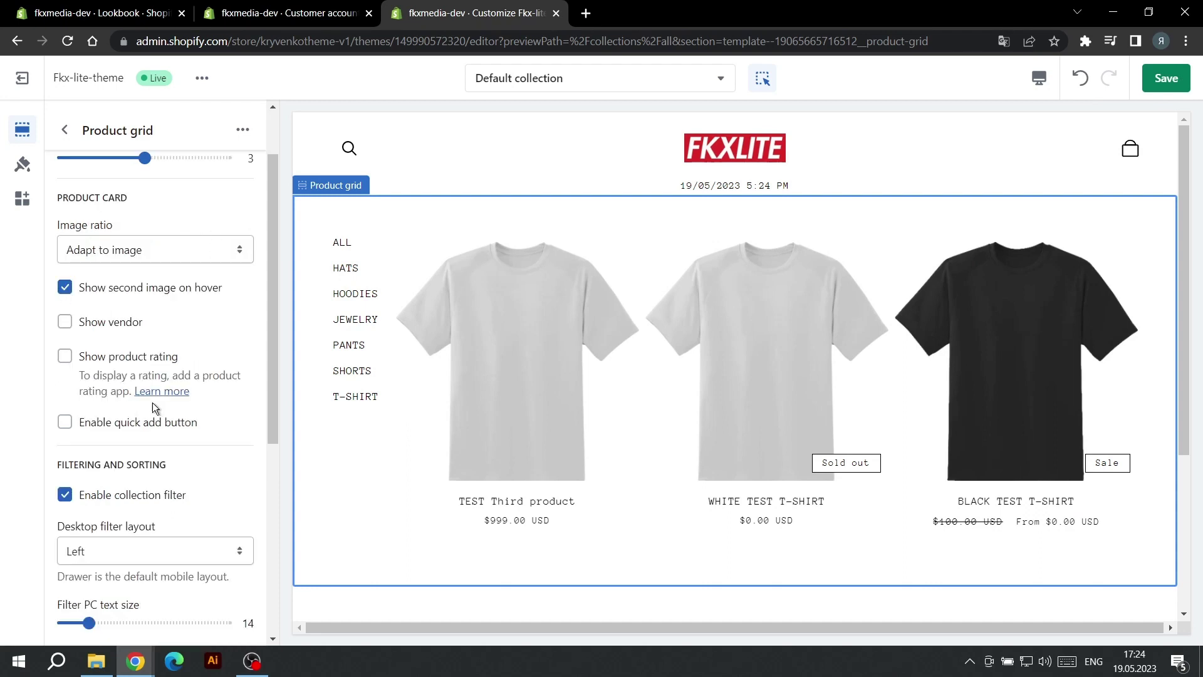
{"action": "scroll", "coordinate": [208, 335], "scroll_direction": "down", "scroll_amount": 3}
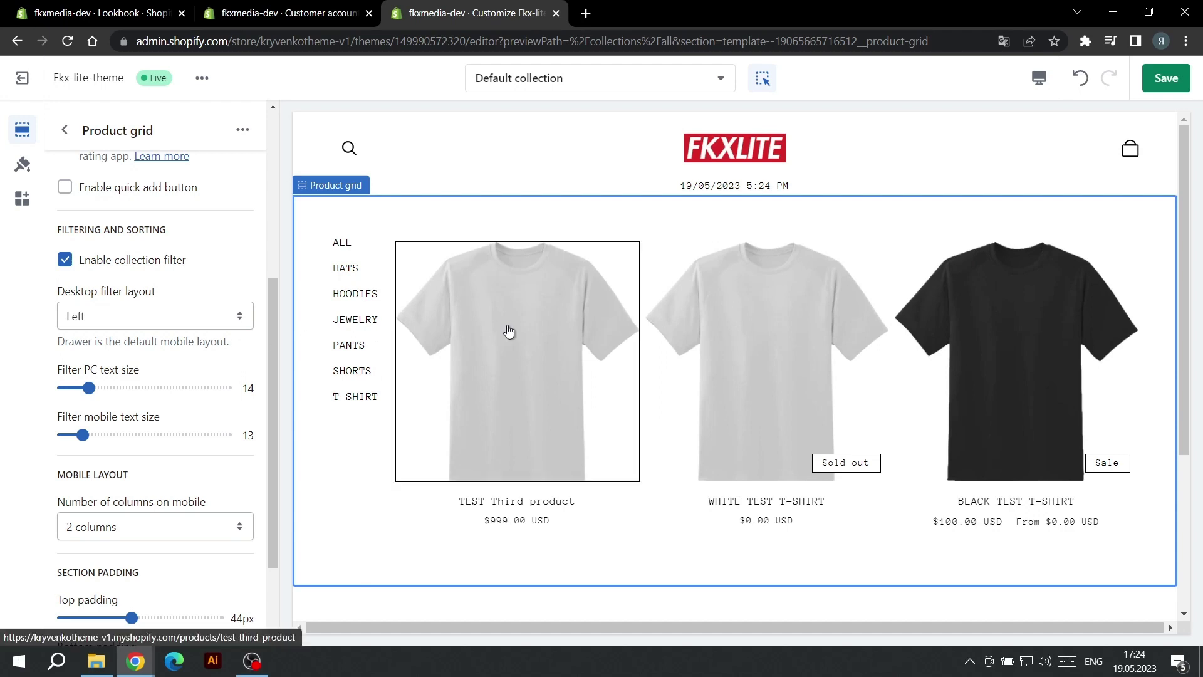
{"action": "scroll", "coordinate": [545, 344], "scroll_direction": "down", "scroll_amount": 3}
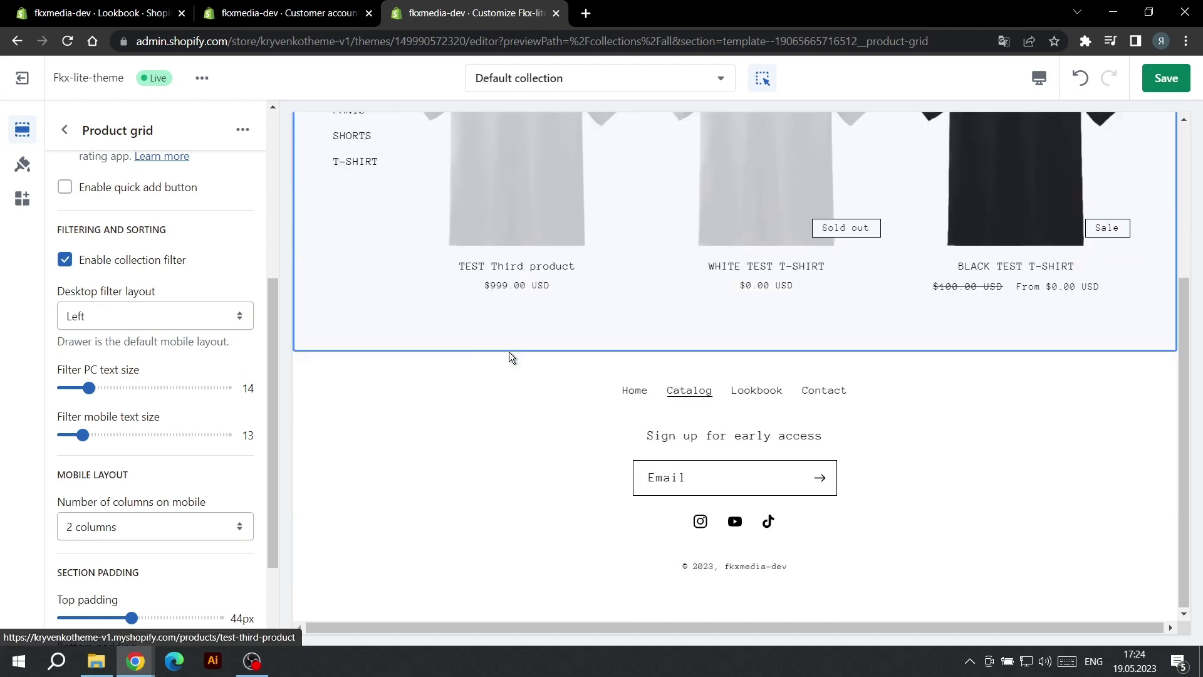
{"action": "left_click", "coordinate": [608, 403]}
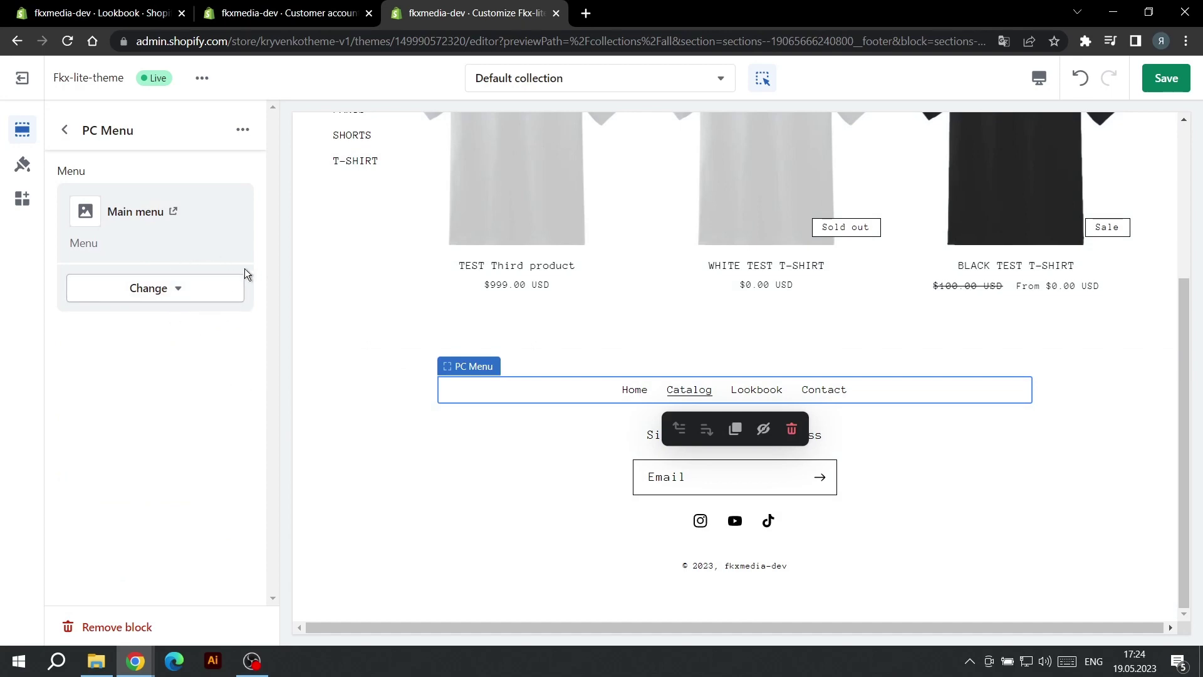
{"action": "left_click", "coordinate": [421, 507]}
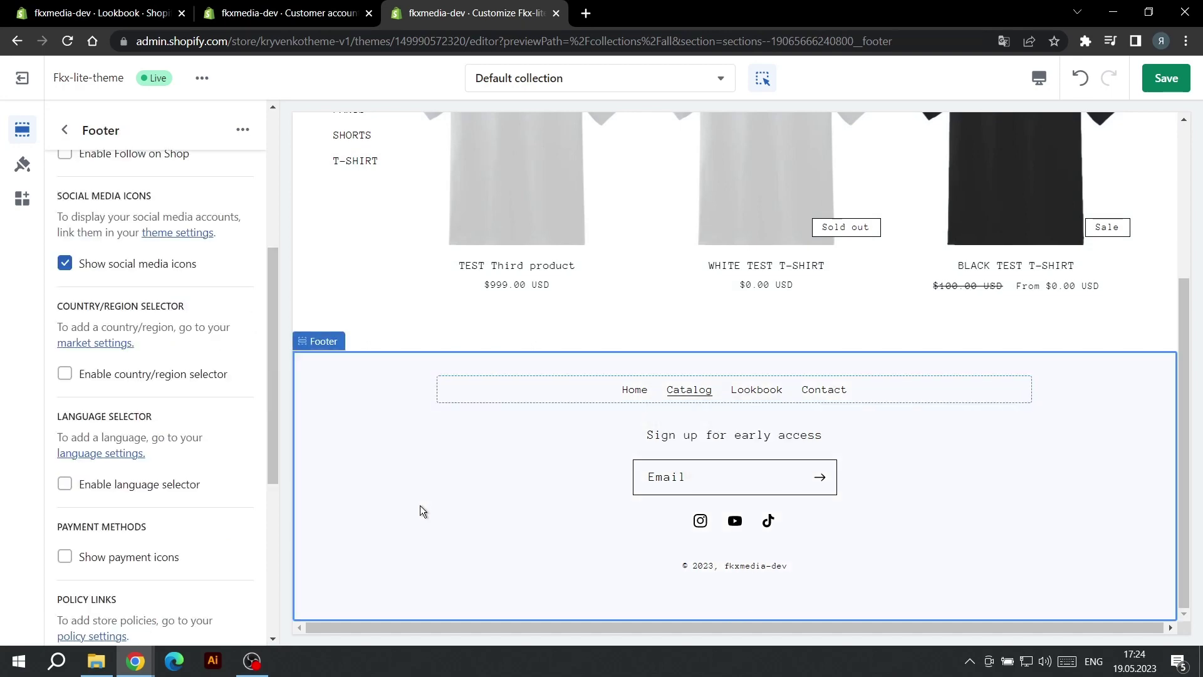
{"action": "scroll", "coordinate": [242, 438], "scroll_direction": "up", "scroll_amount": 5}
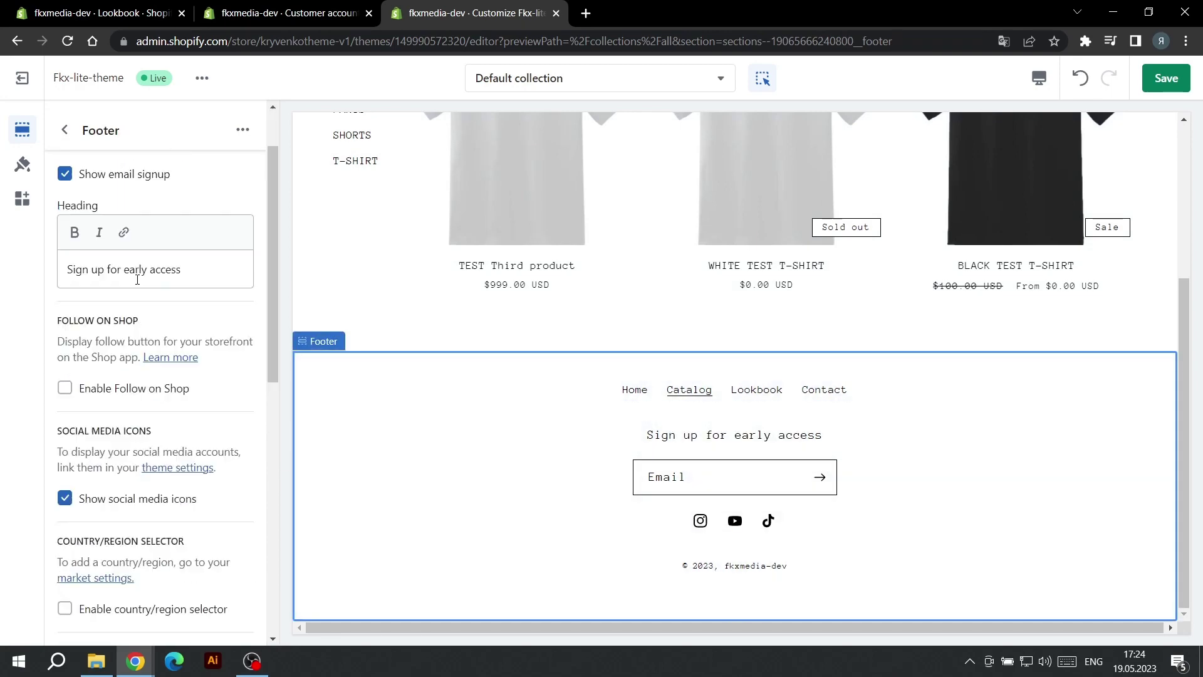
{"action": "scroll", "coordinate": [137, 279], "scroll_direction": "down", "scroll_amount": 1}
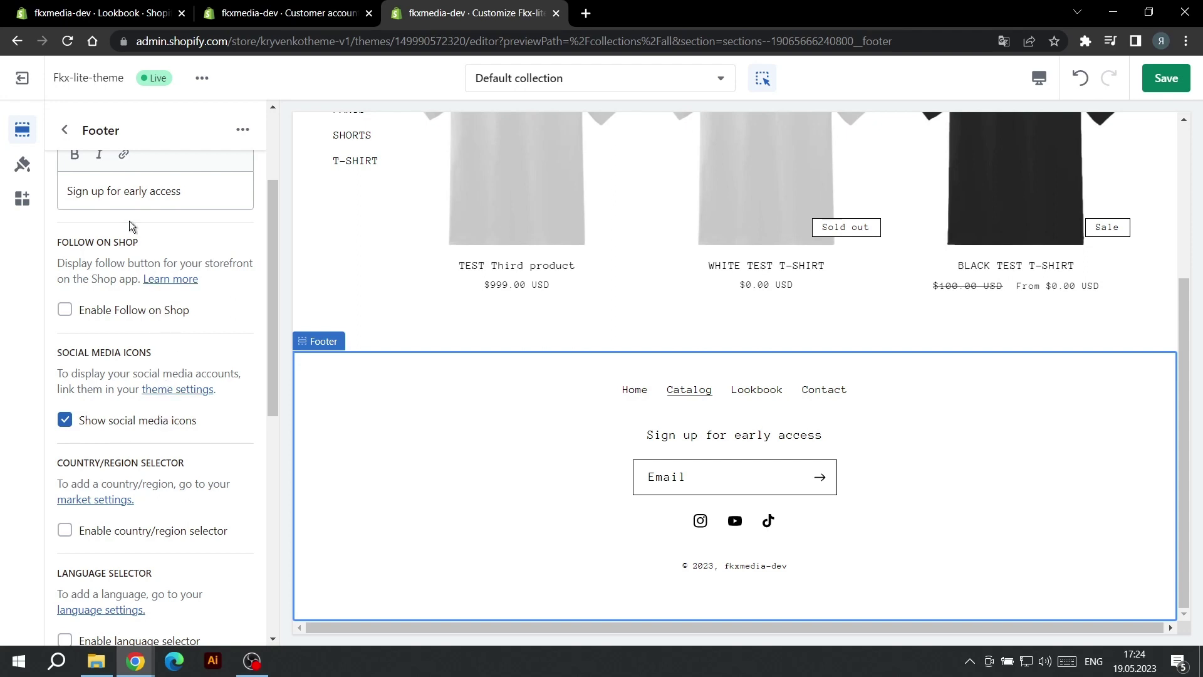
- Preview the TEST Third product page and confirm Product information has Previous&Next buttons enabled
{"action": "left_click", "coordinate": [65, 129]}
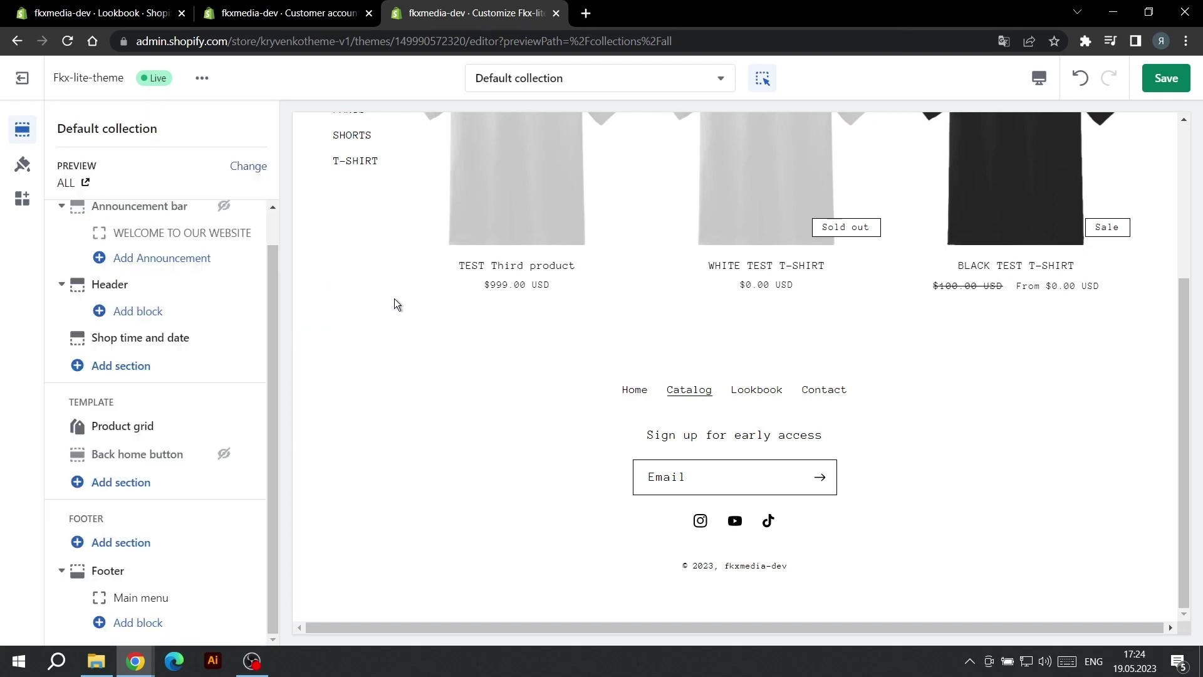
{"action": "scroll", "coordinate": [477, 311], "scroll_direction": "up", "scroll_amount": 3}
{"action": "left_click", "coordinate": [488, 317]}
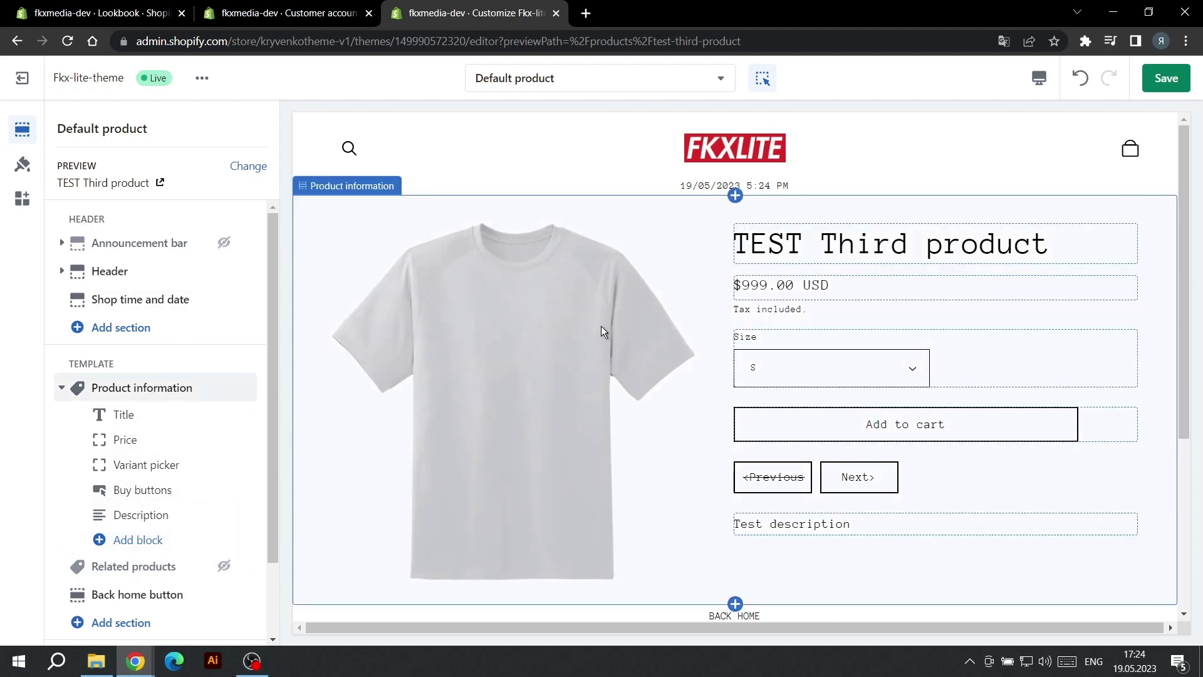
{"action": "scroll", "coordinate": [601, 325], "scroll_direction": "down", "scroll_amount": 1}
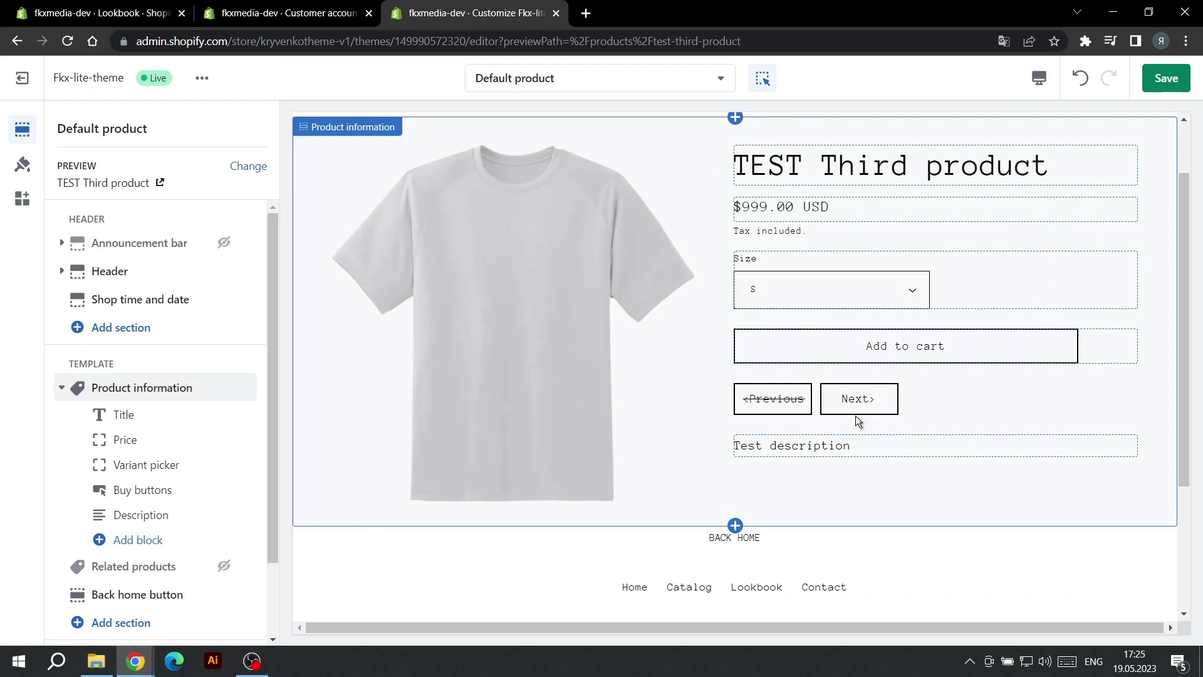
{"action": "left_click", "coordinate": [159, 393]}
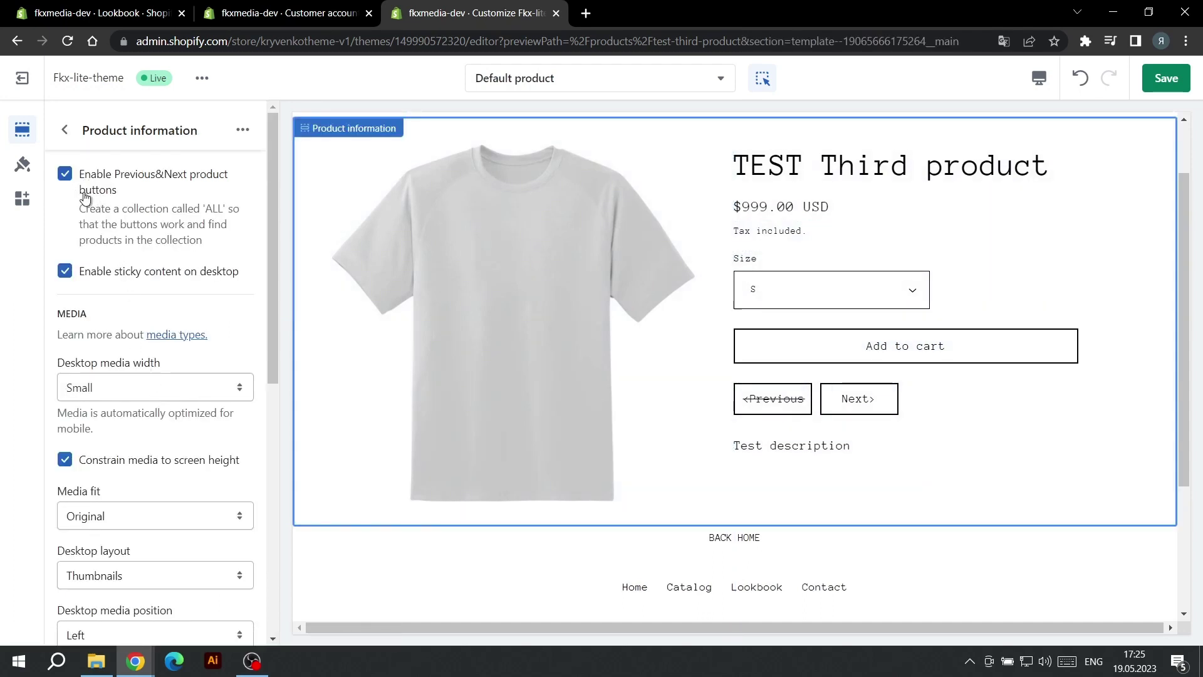
{"action": "left_click", "coordinate": [65, 130]}
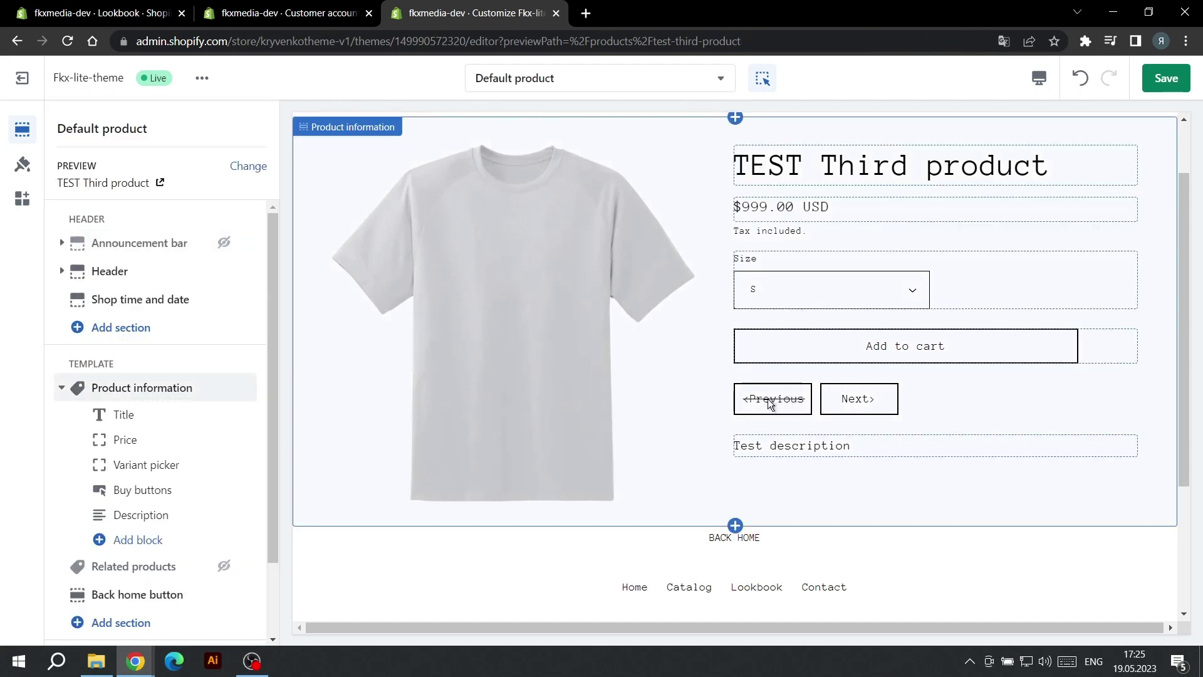
{"action": "scroll", "coordinate": [690, 430], "scroll_direction": "down", "scroll_amount": 1}
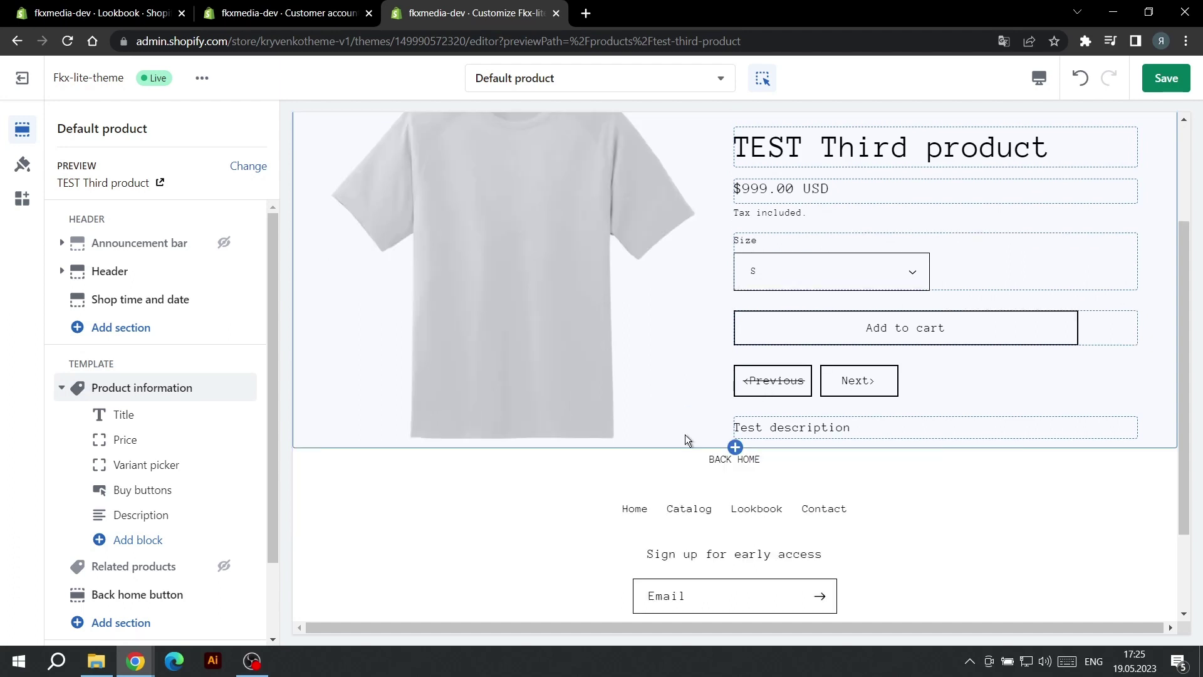
- Return the preview to the Catalog collection page and bring up the theme-wide settings
{"action": "left_click", "coordinate": [678, 509]}
{"action": "left_click", "coordinate": [680, 392]}
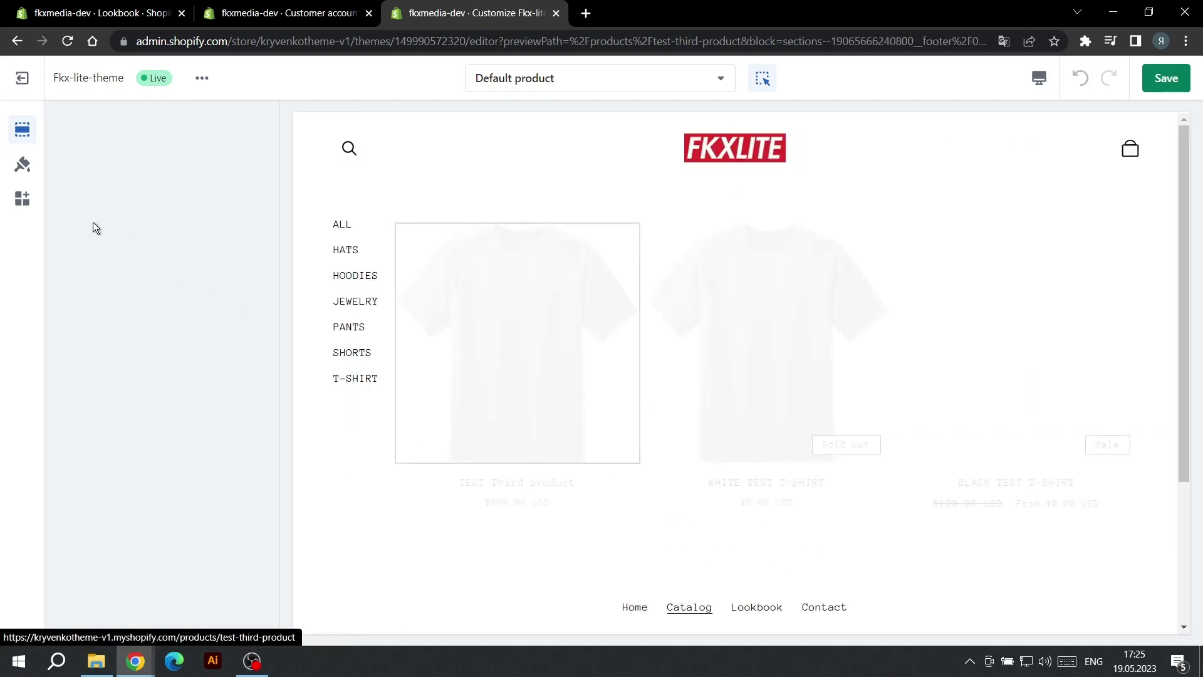
{"action": "left_click", "coordinate": [23, 165]}
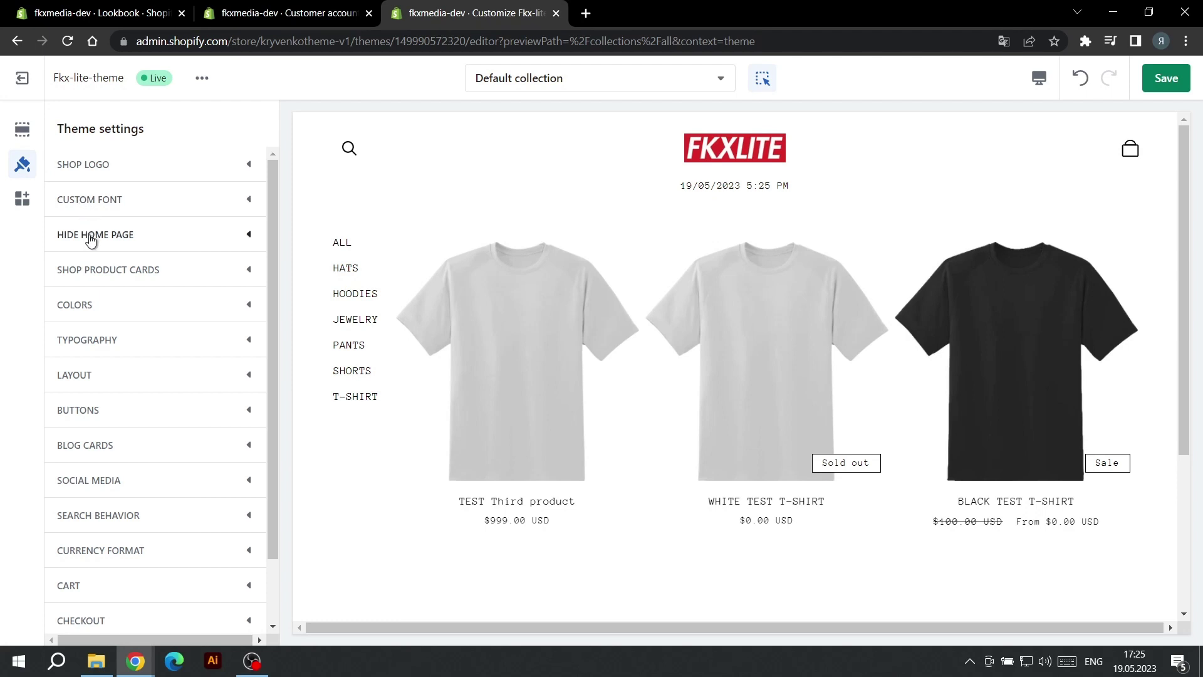
- Confirm in Typography that headings and body use Anonymous Pro, leaving the fonts unchanged
{"action": "left_click", "coordinate": [104, 341]}
{"action": "scroll", "coordinate": [104, 342], "scroll_direction": "down", "scroll_amount": 3}
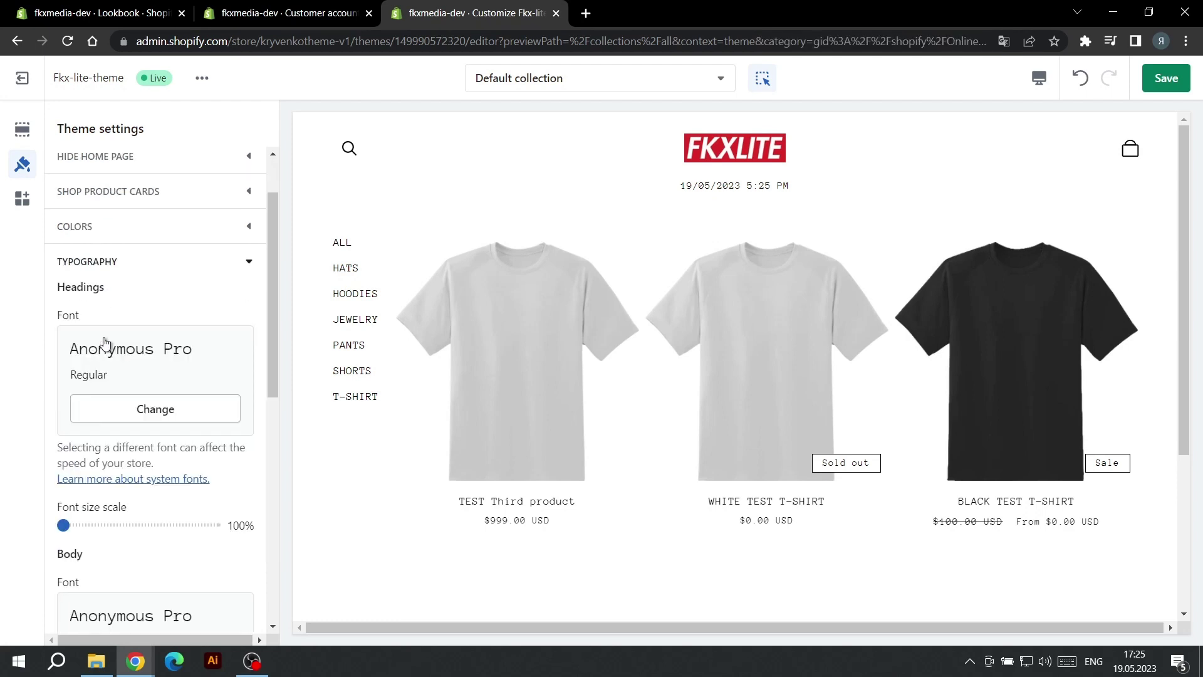
{"action": "left_click", "coordinate": [104, 339]}
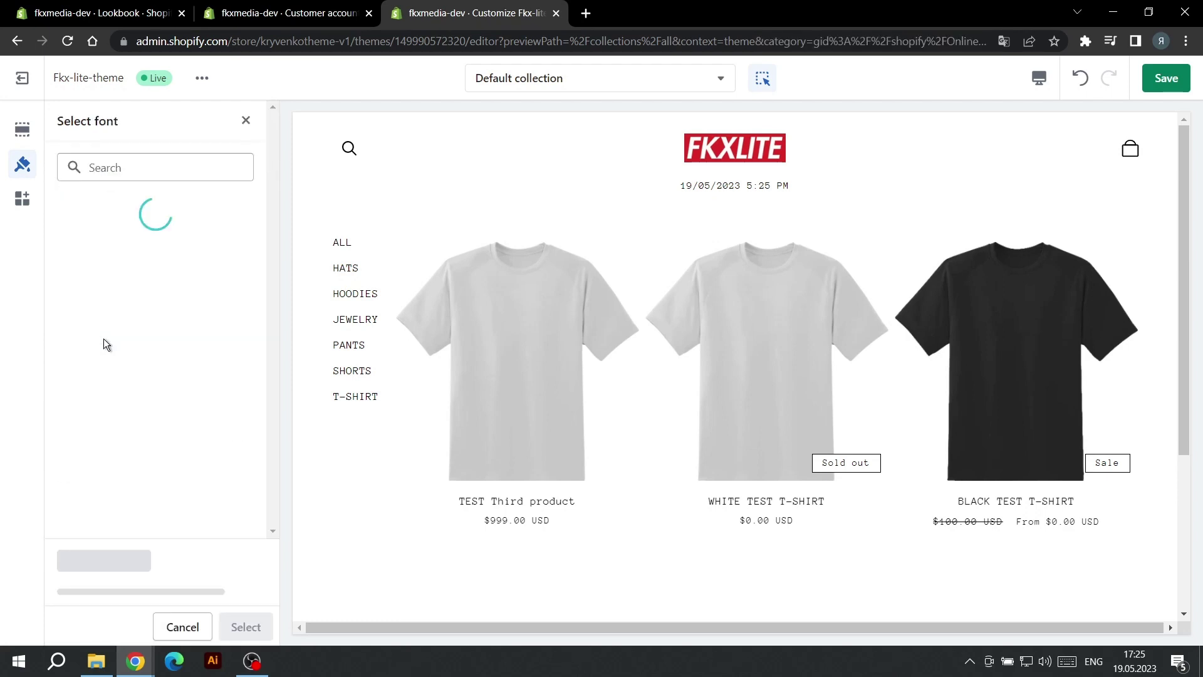
{"action": "left_click", "coordinate": [246, 121]}
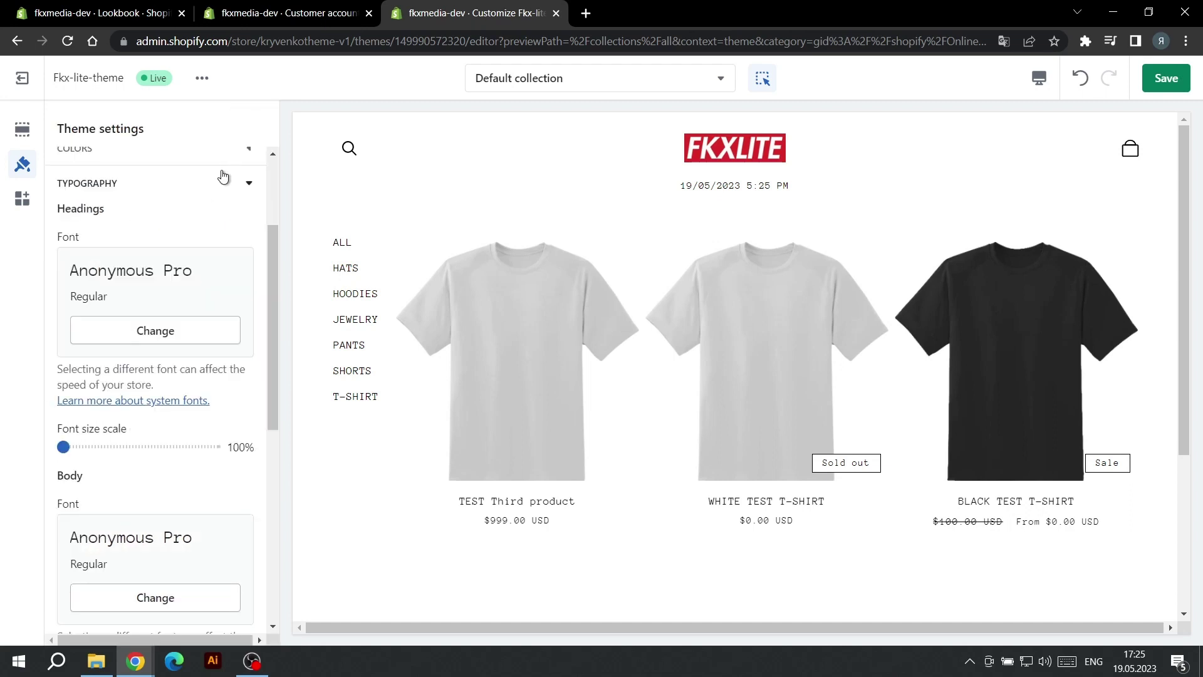
{"action": "scroll", "coordinate": [162, 303], "scroll_direction": "down", "scroll_amount": 4}
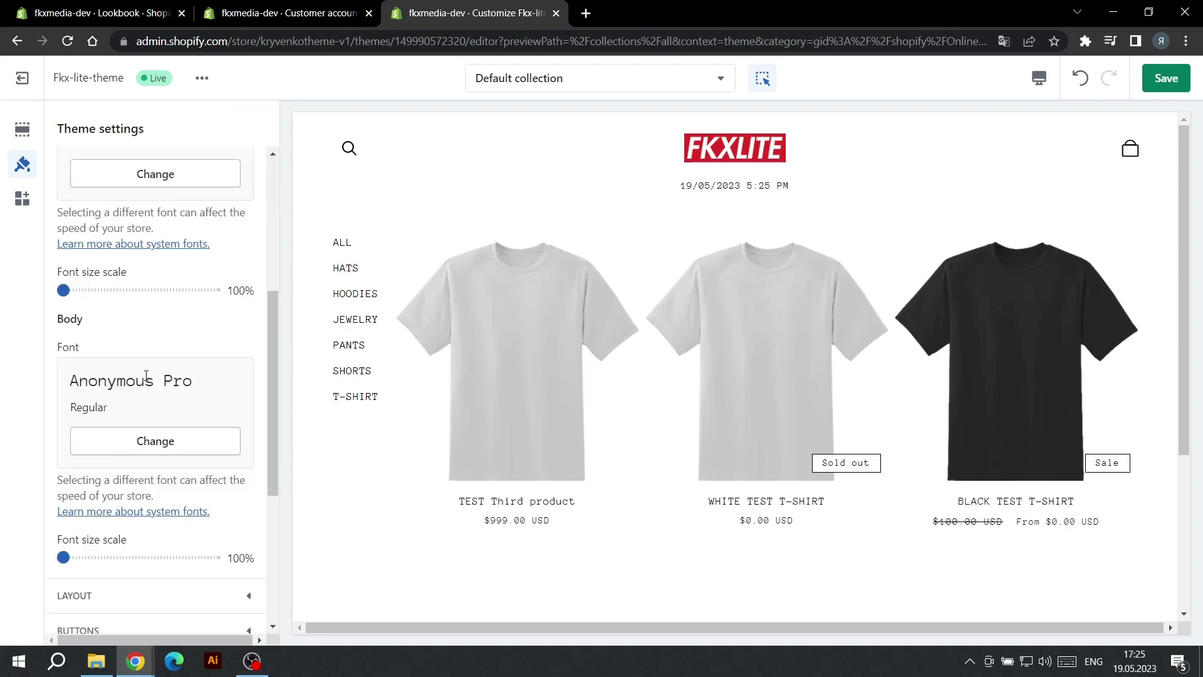
{"action": "scroll", "coordinate": [117, 407], "scroll_direction": "up", "scroll_amount": 1}
{"action": "scroll", "coordinate": [113, 397], "scroll_direction": "down", "scroll_amount": 1}
{"action": "scroll", "coordinate": [169, 389], "scroll_direction": "up", "scroll_amount": 4}
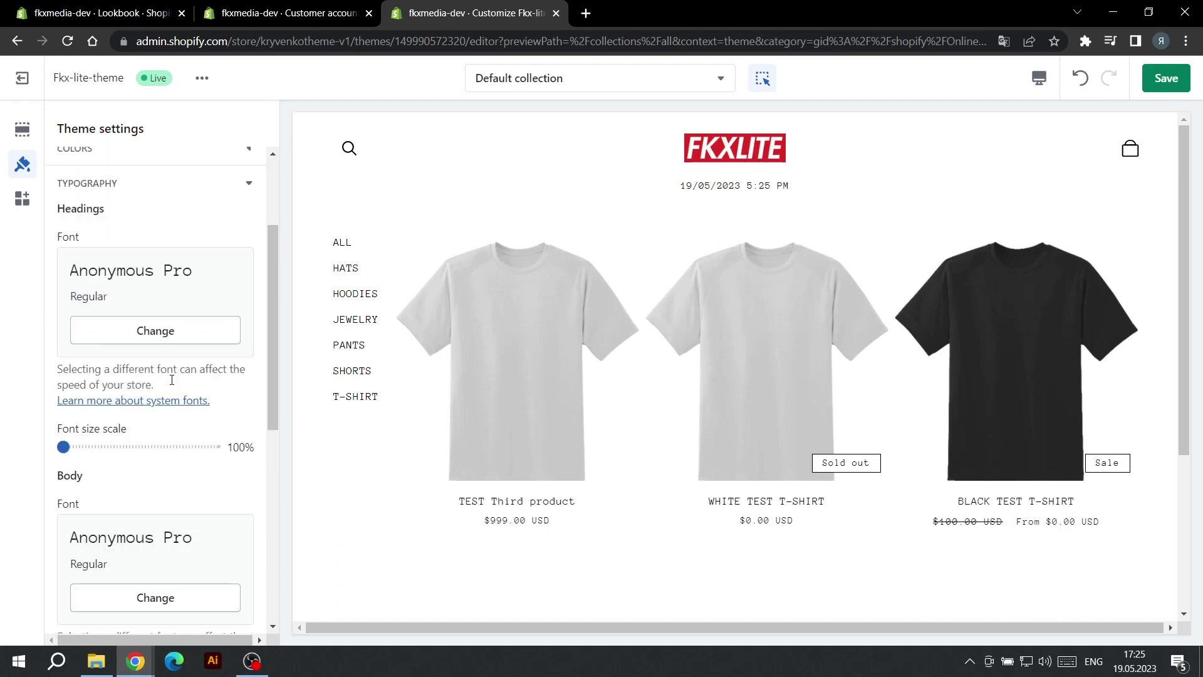
{"action": "left_click", "coordinate": [174, 342]}
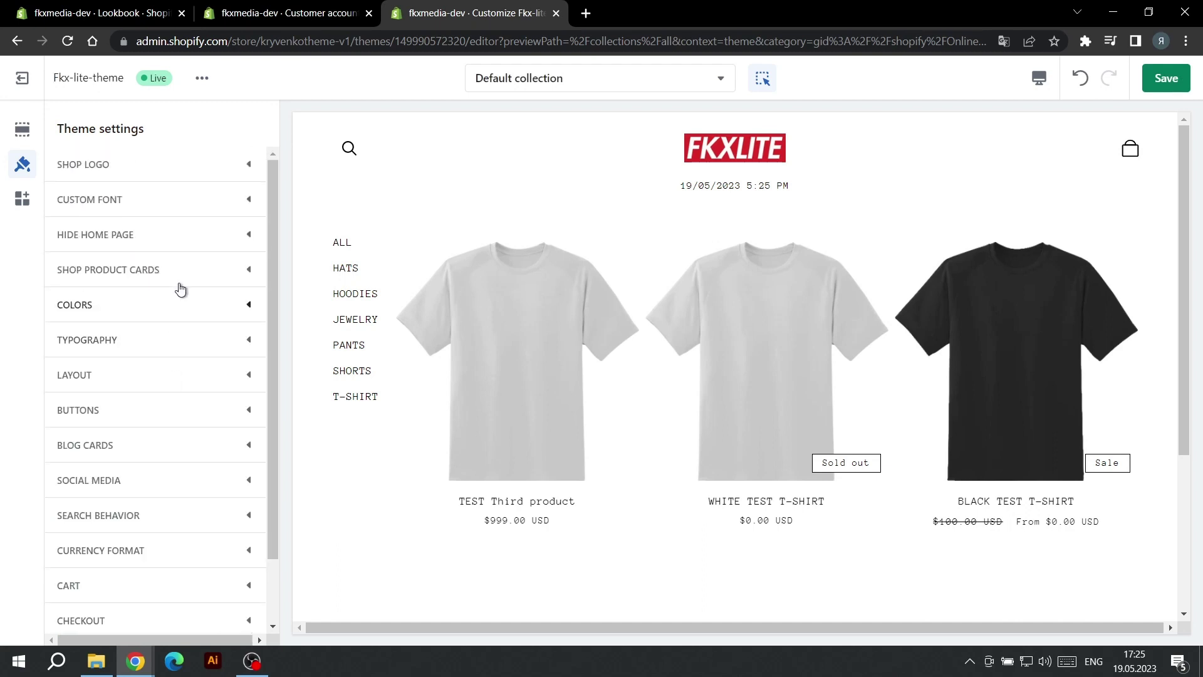
- Browse the store's Content > Files list for the WOFF2 font files, then return to the theme editor
{"action": "left_click", "coordinate": [293, 5]}
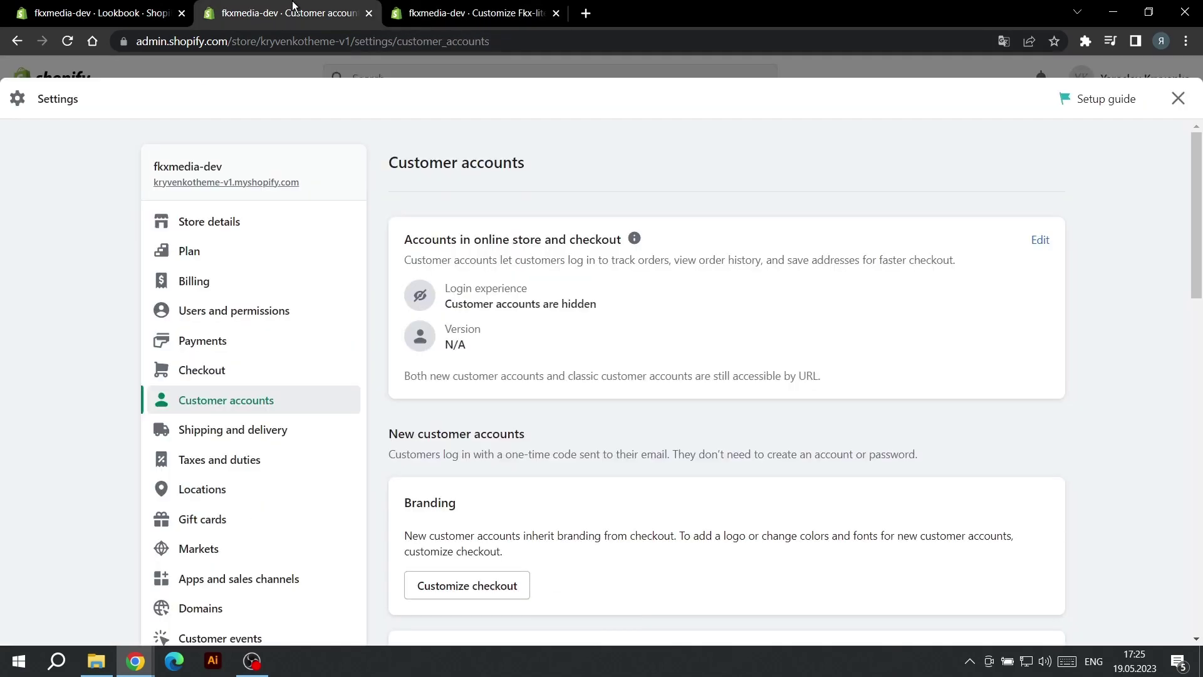
{"action": "left_click", "coordinate": [1178, 98]}
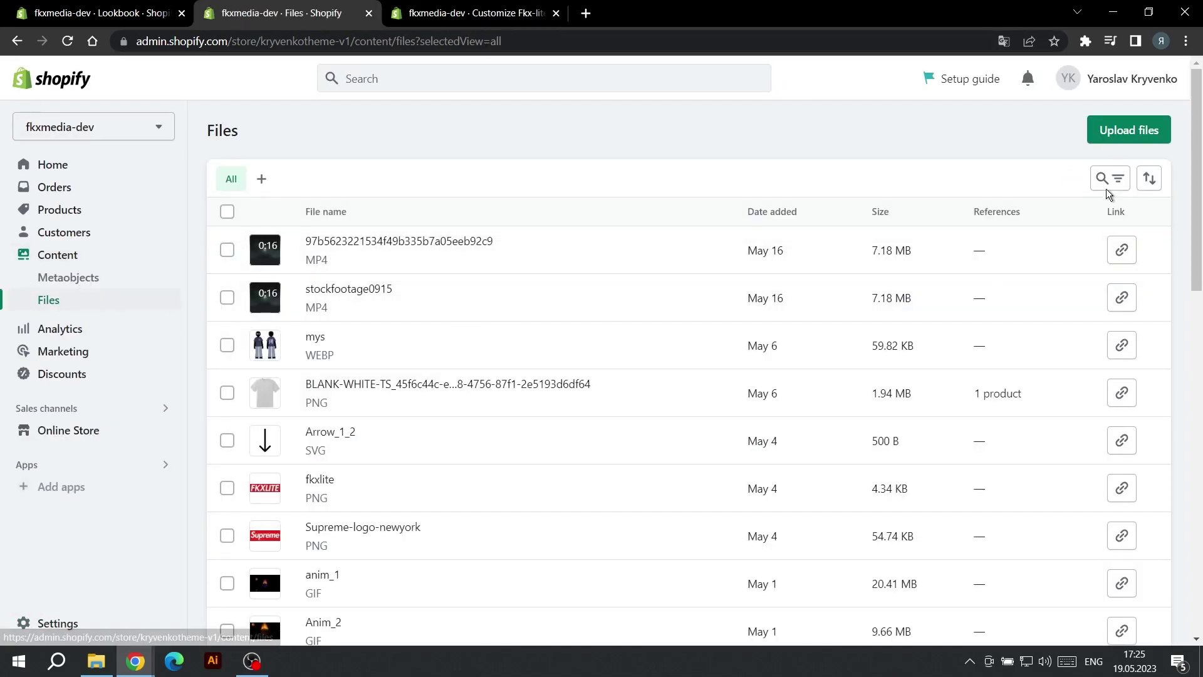
{"action": "scroll", "coordinate": [774, 368], "scroll_direction": "down", "scroll_amount": 9}
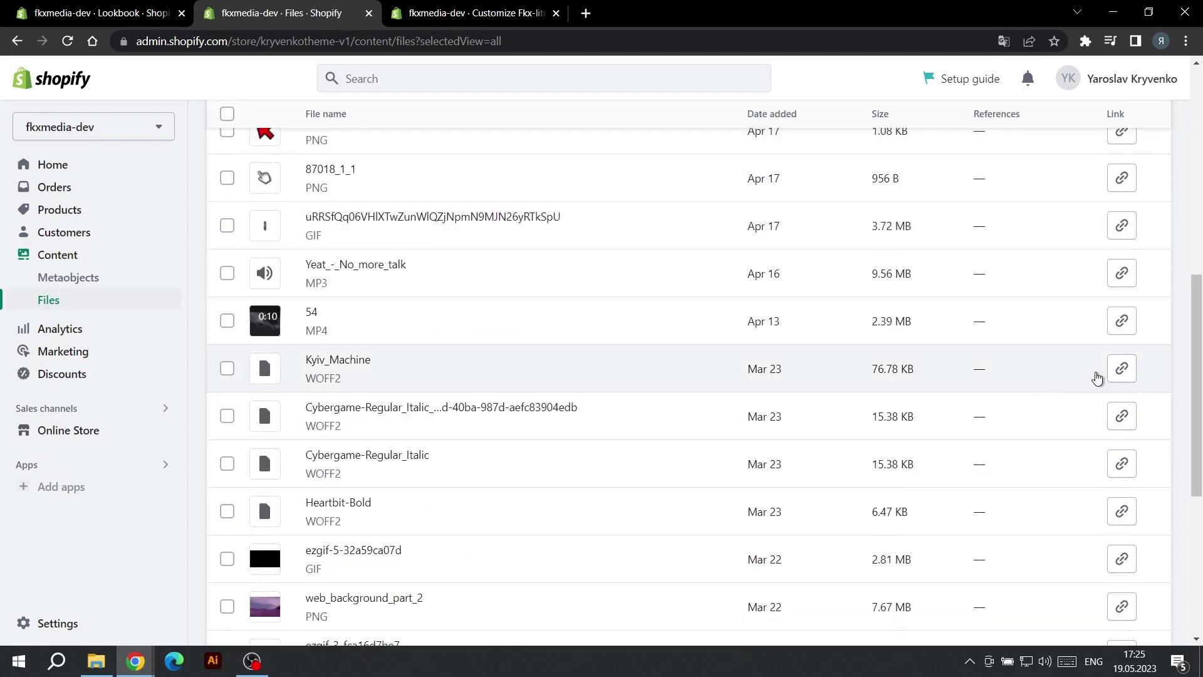
{"action": "left_click", "coordinate": [500, 14]}
- Expand Custom Font and check the empty Heading and Regular font name and URL fields
{"action": "left_click", "coordinate": [149, 207]}
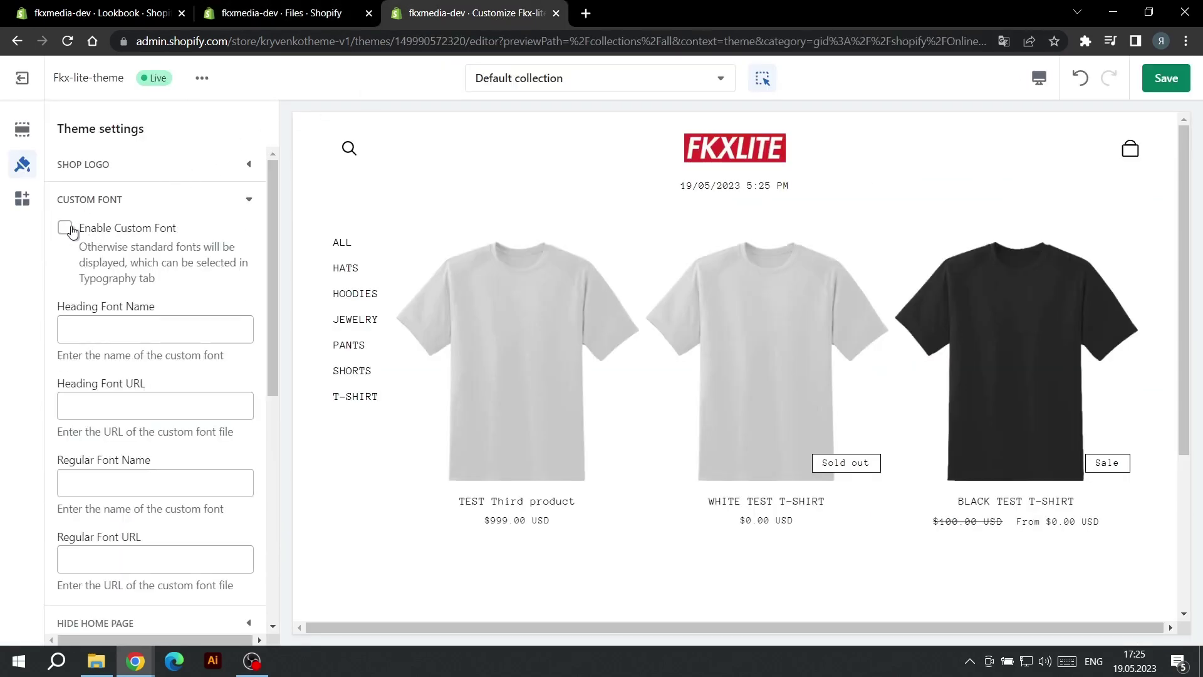
{"action": "scroll", "coordinate": [75, 229], "scroll_direction": "down", "scroll_amount": 1}
{"action": "left_click", "coordinate": [103, 333]}
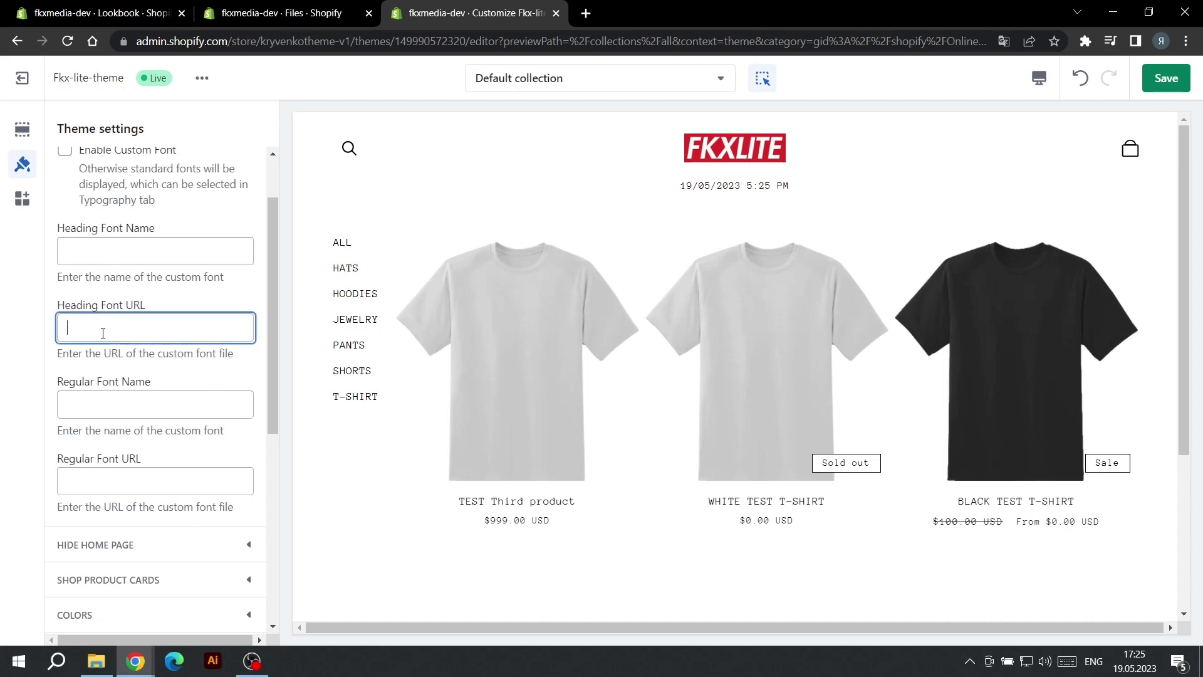
{"action": "left_click", "coordinate": [142, 254]}
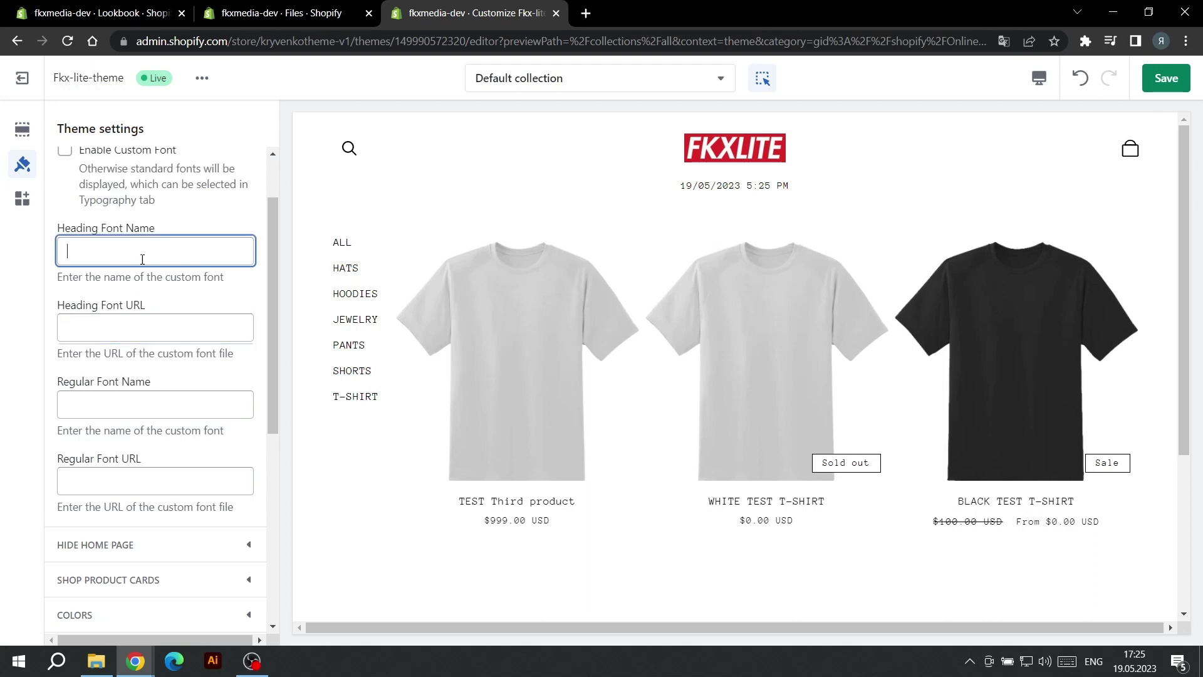
{"action": "left_click", "coordinate": [139, 382]}
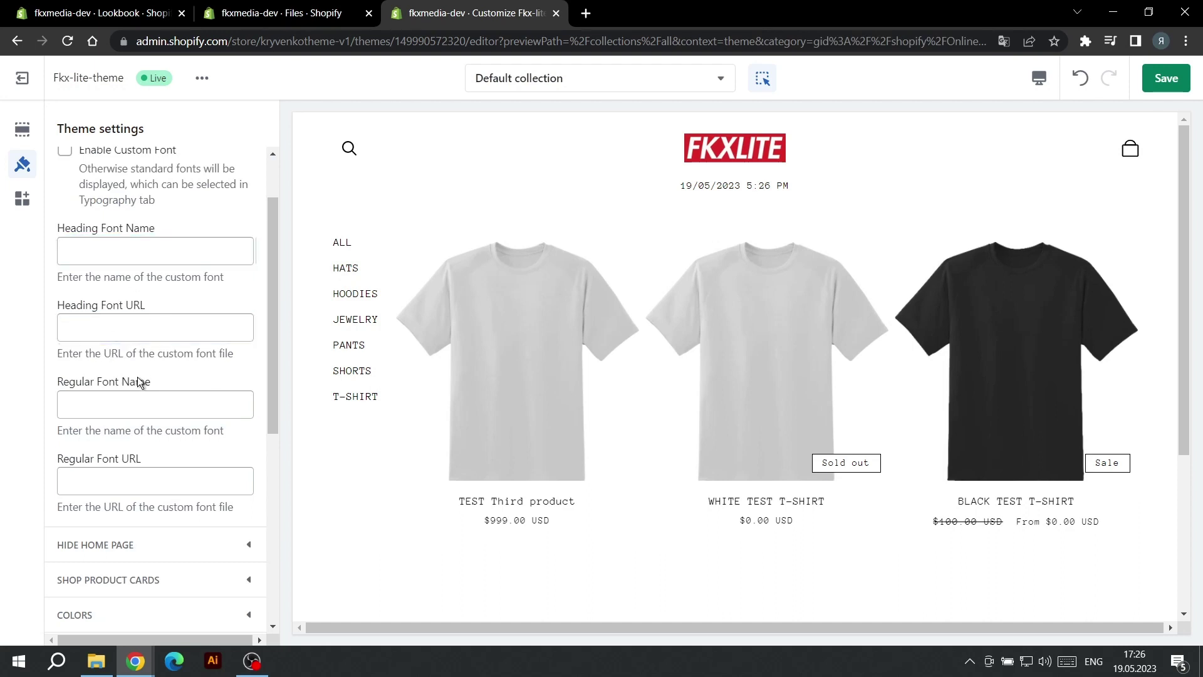
{"action": "left_click", "coordinate": [173, 383]}
{"action": "scroll", "coordinate": [165, 378], "scroll_direction": "up", "scroll_amount": 1}
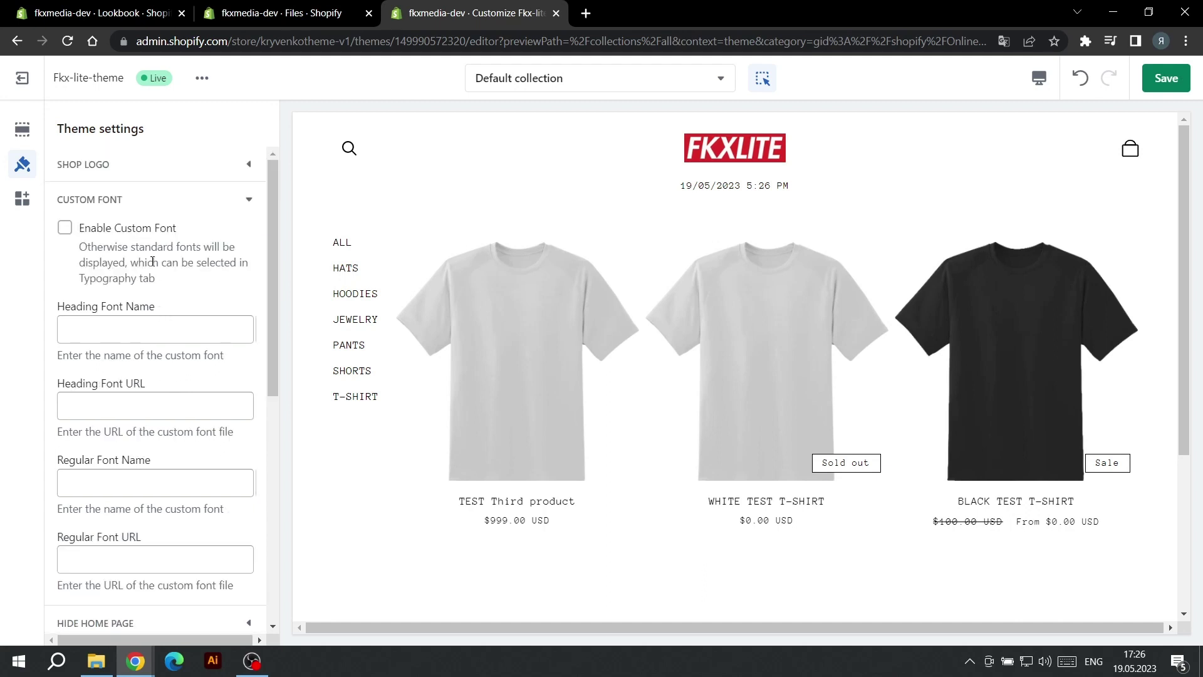
- Review Shop product cards, keeping price position at Center and card animation at Fade in
{"action": "left_click", "coordinate": [136, 201]}
{"action": "left_click", "coordinate": [117, 275]}
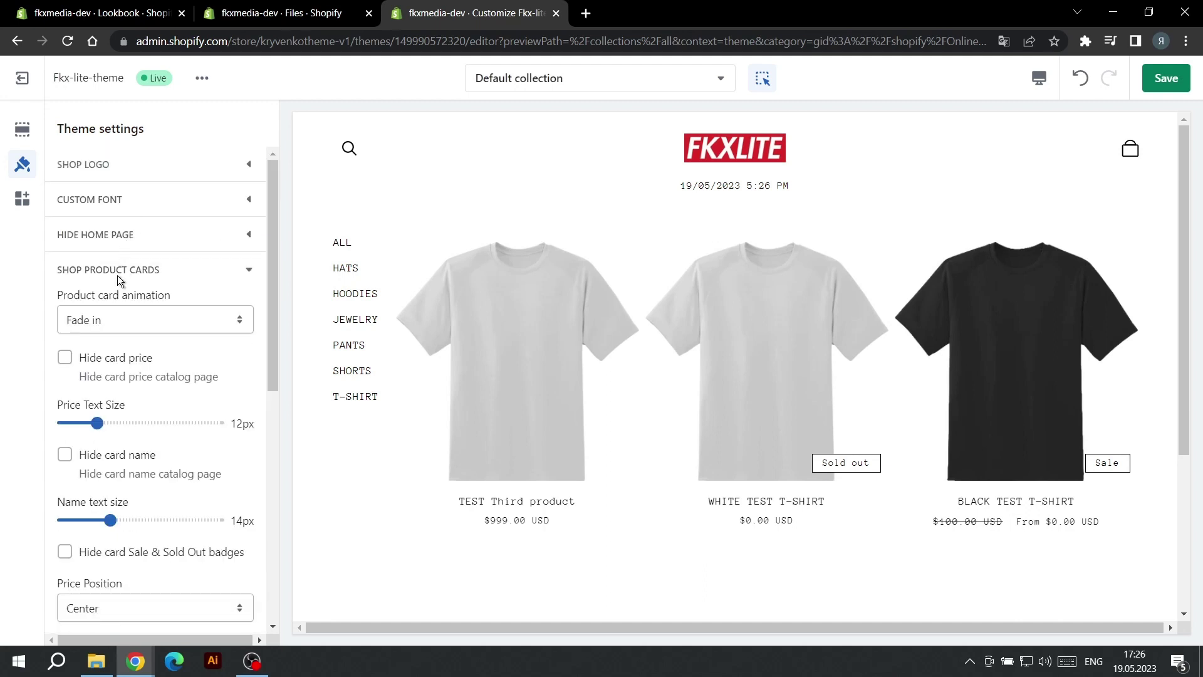
{"action": "scroll", "coordinate": [112, 360], "scroll_direction": "down", "scroll_amount": 1}
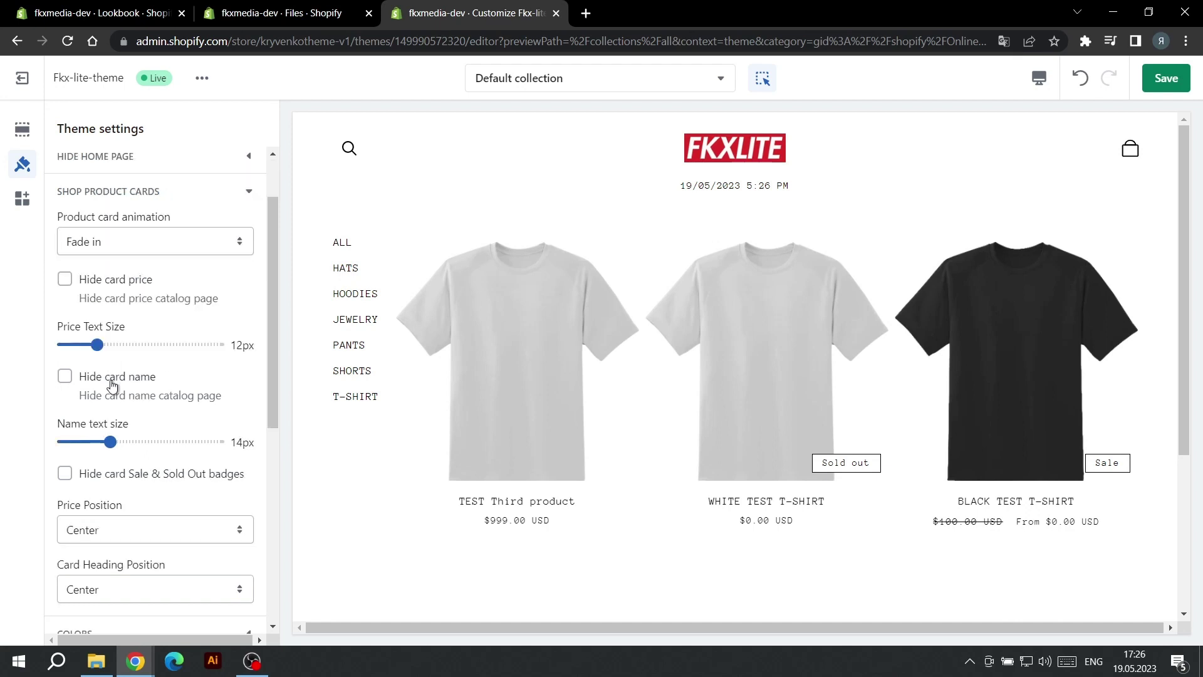
{"action": "scroll", "coordinate": [87, 467], "scroll_direction": "up", "scroll_amount": 1}
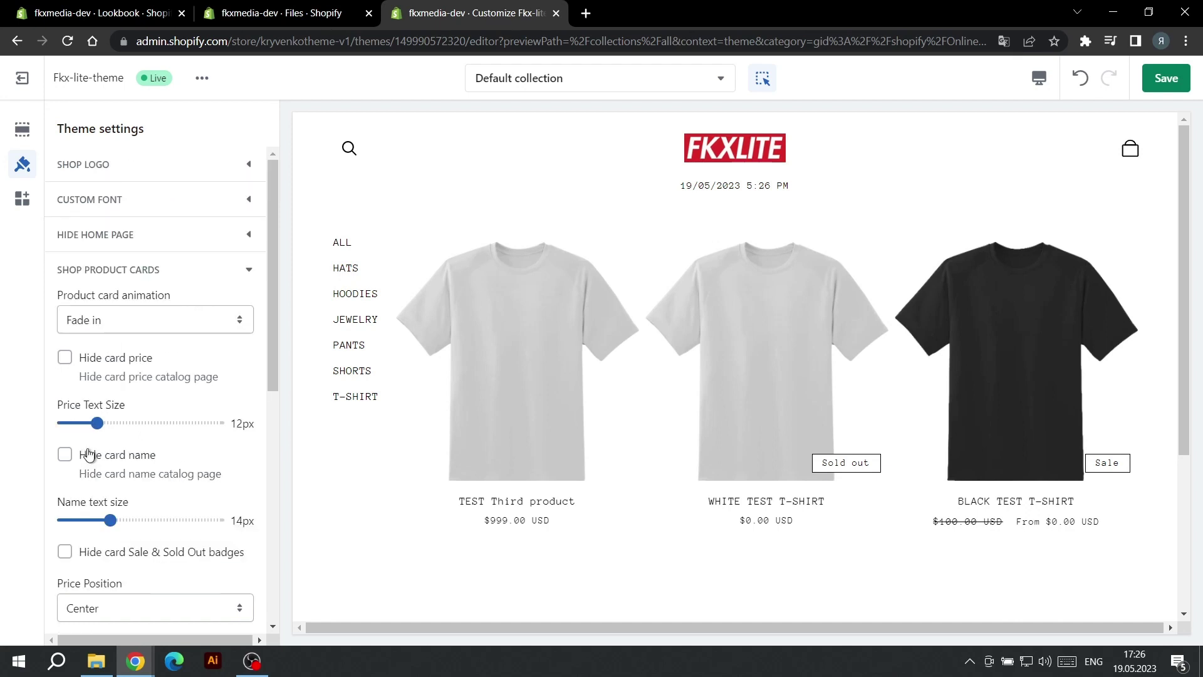
{"action": "scroll", "coordinate": [130, 463], "scroll_direction": "down", "scroll_amount": 2}
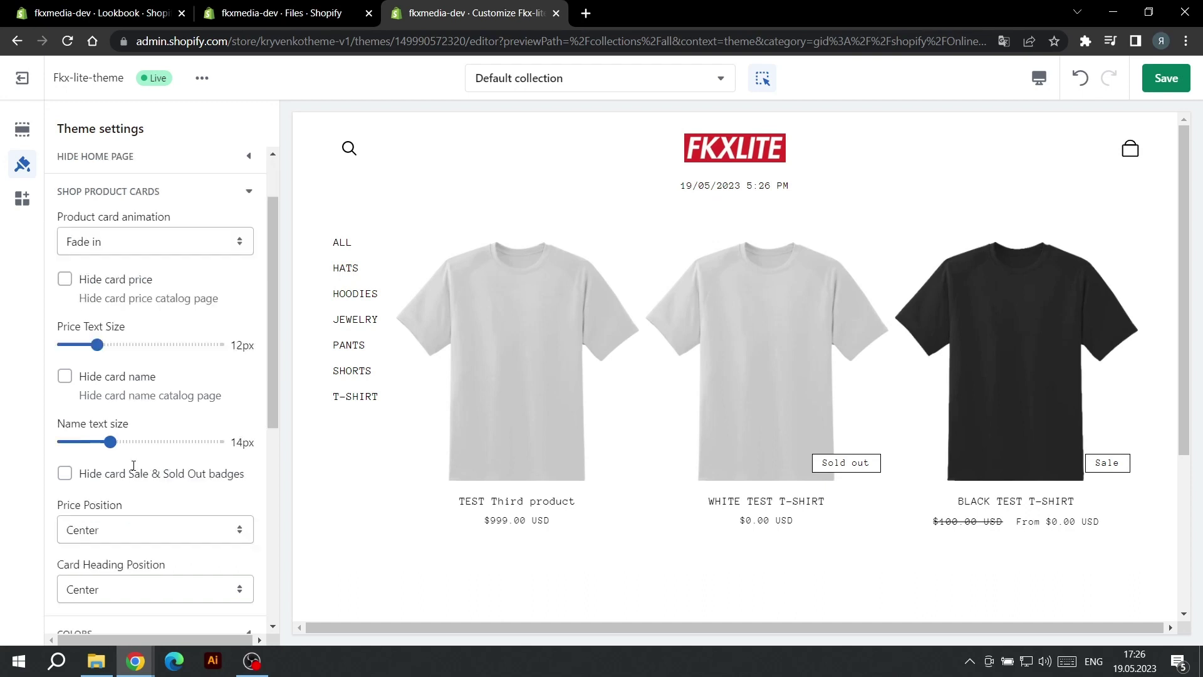
{"action": "left_click", "coordinate": [120, 454]}
{"action": "left_click", "coordinate": [119, 456]}
{"action": "scroll", "coordinate": [119, 455], "scroll_direction": "up", "scroll_amount": 2}
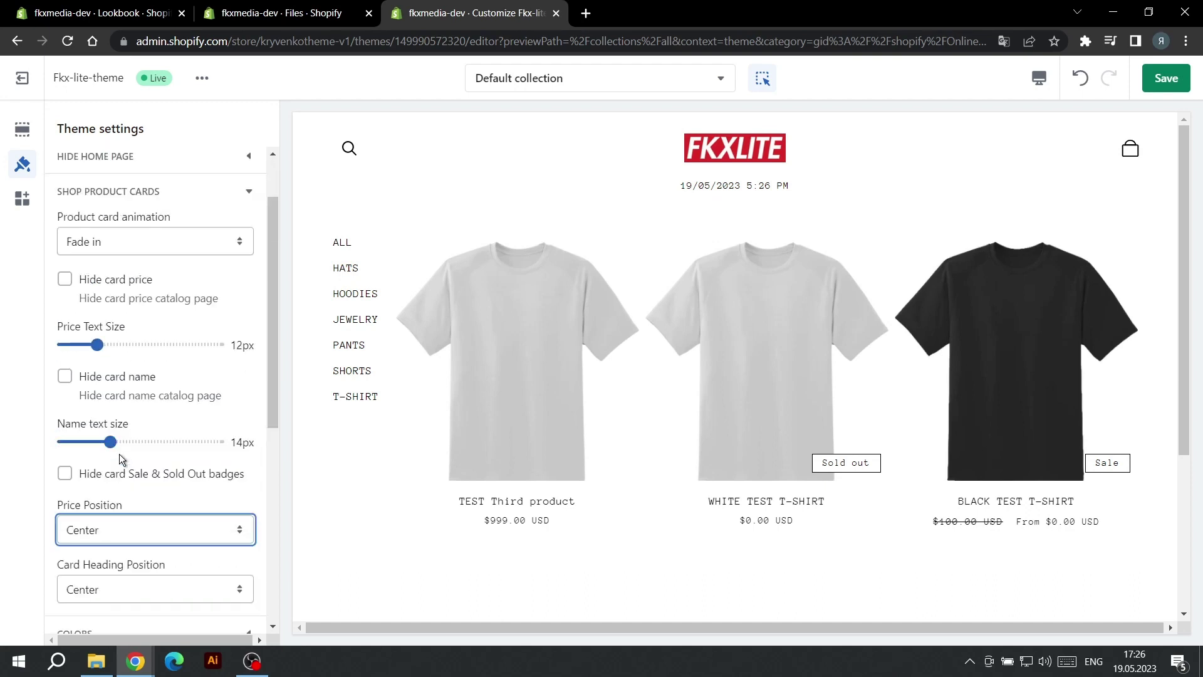
{"action": "left_click", "coordinate": [146, 320]}
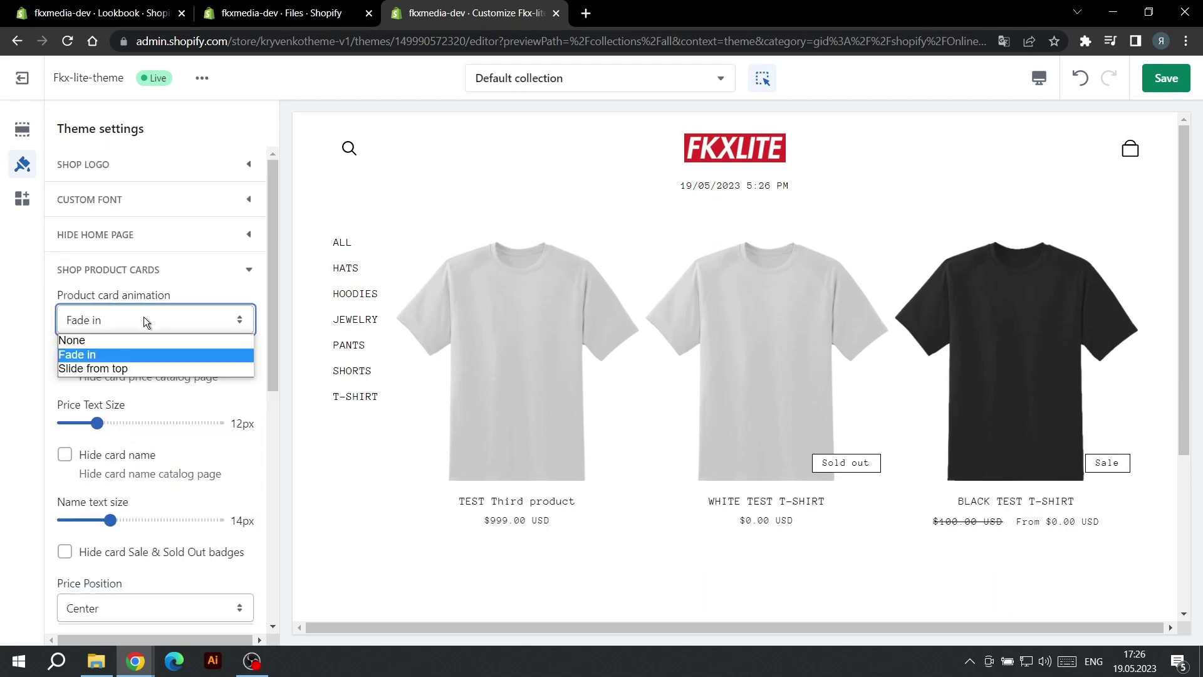
{"action": "left_click", "coordinate": [129, 356]}
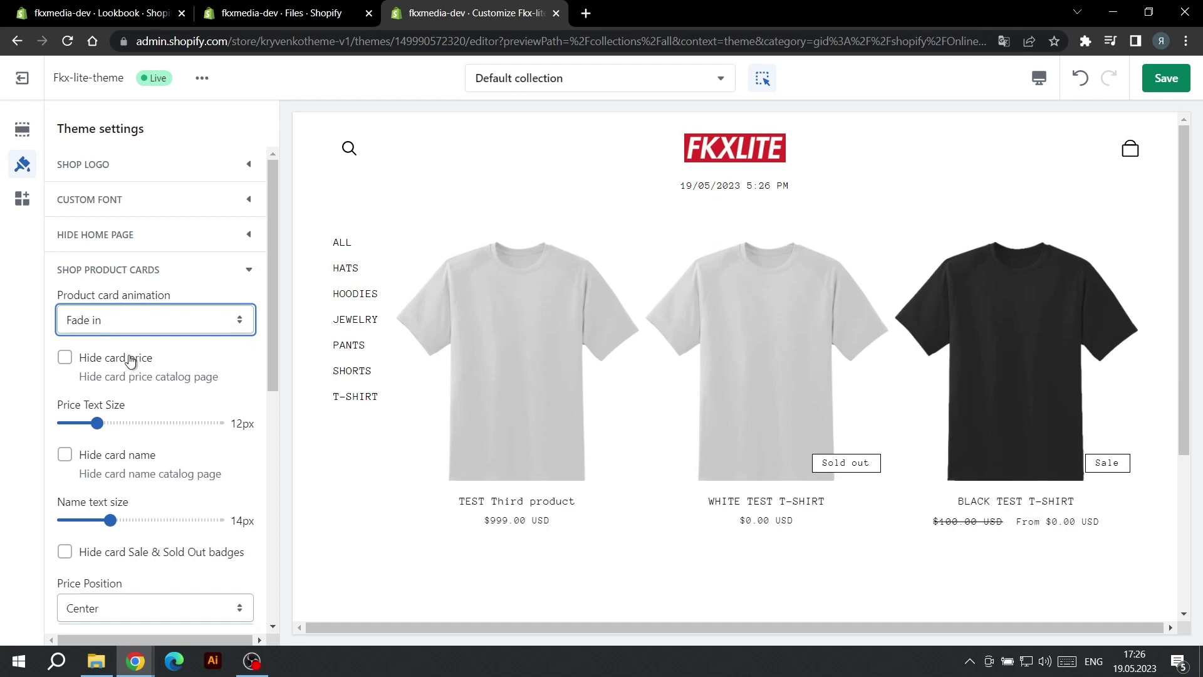
{"action": "left_click", "coordinate": [140, 270]}
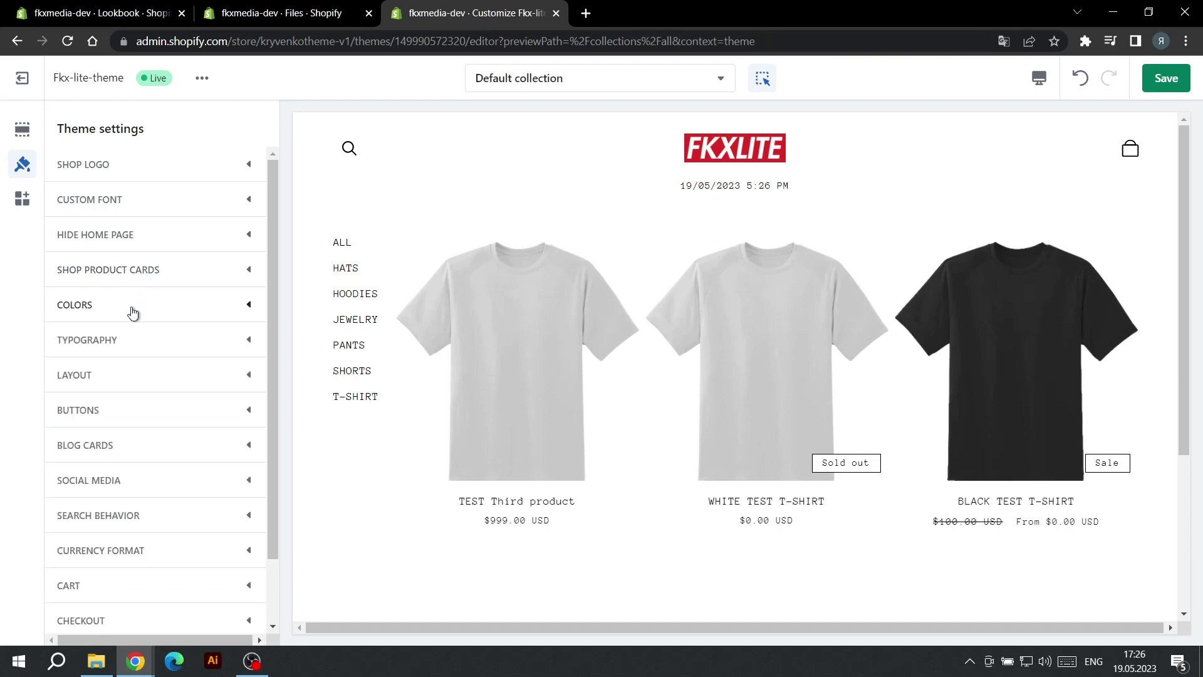
{"action": "left_click", "coordinate": [132, 307]}
{"action": "scroll", "coordinate": [131, 315], "scroll_direction": "down", "scroll_amount": 1}
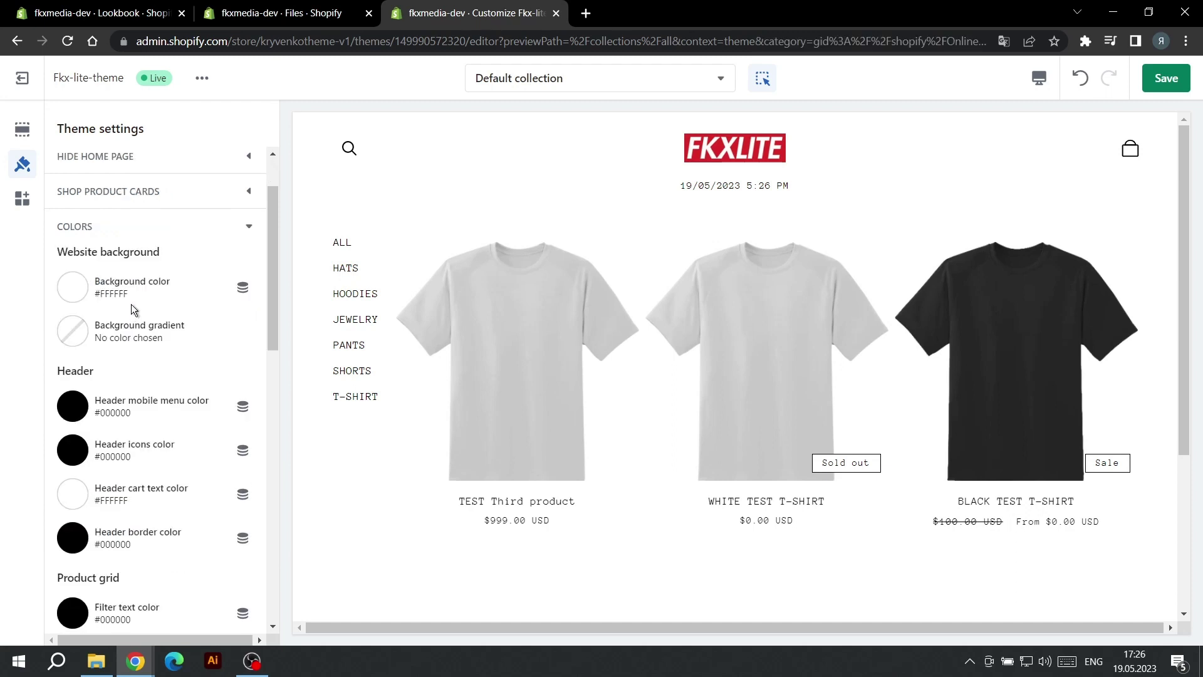
{"action": "left_click_drag", "start_coordinate": [48, 251], "coordinate": [151, 249]}
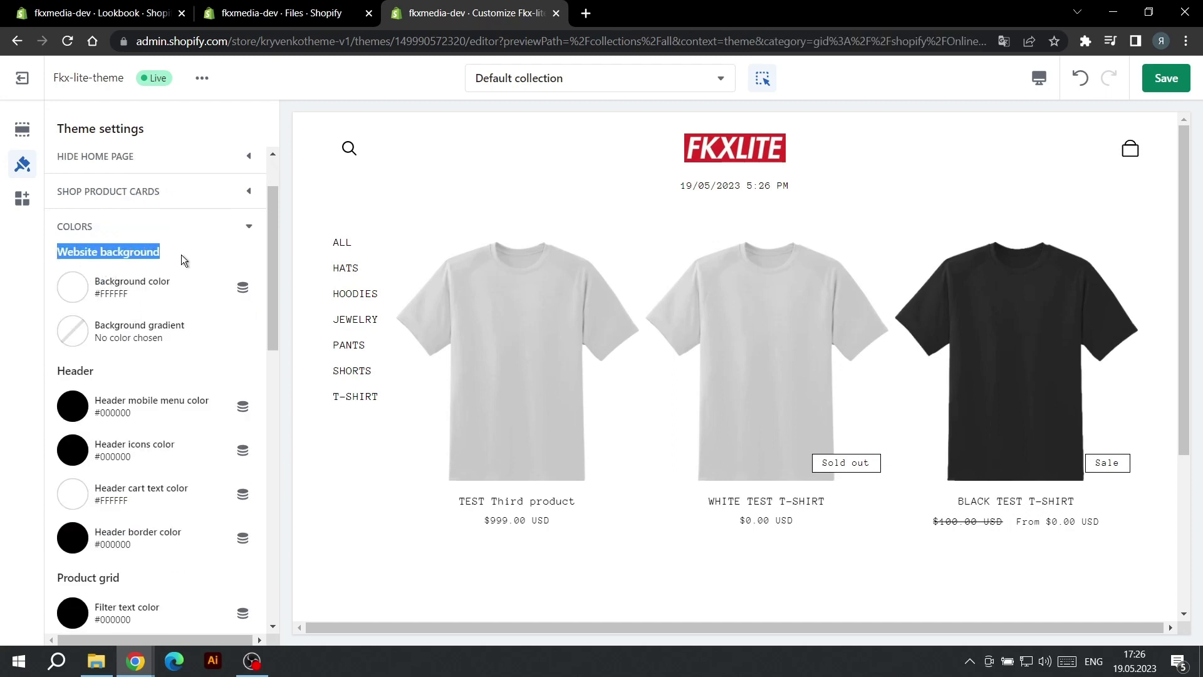
{"action": "left_click", "coordinate": [178, 261]}
{"action": "scroll", "coordinate": [132, 275], "scroll_direction": "down", "scroll_amount": 2}
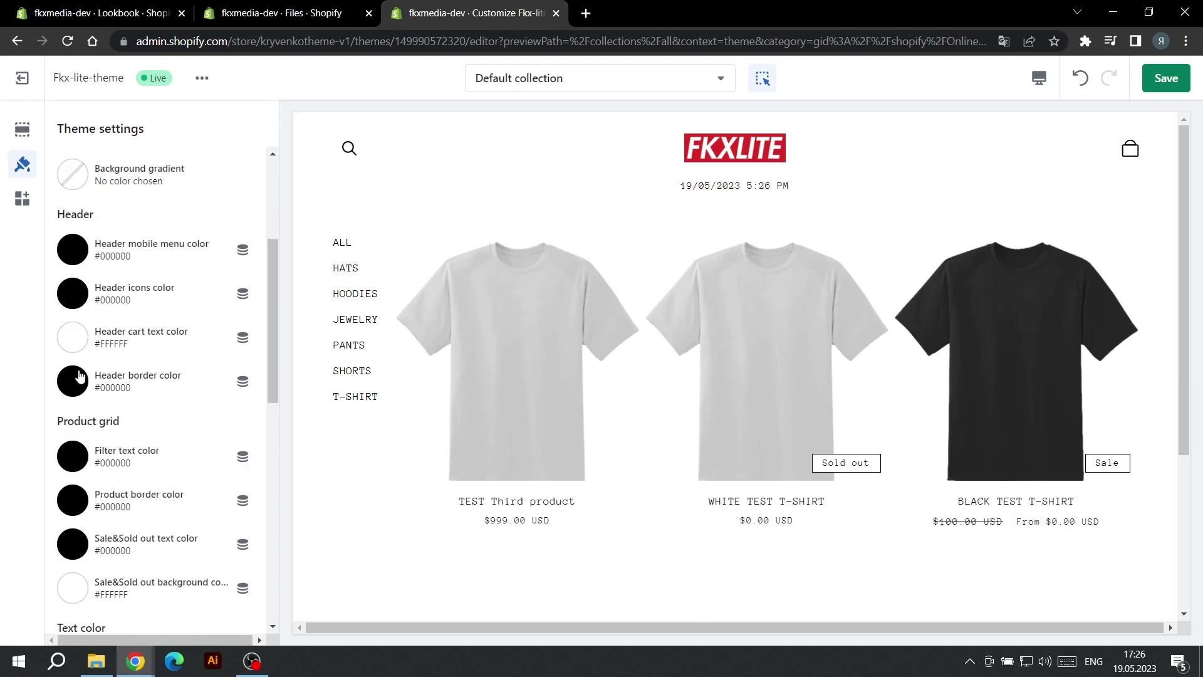
{"action": "scroll", "coordinate": [82, 389], "scroll_direction": "down", "scroll_amount": 1}
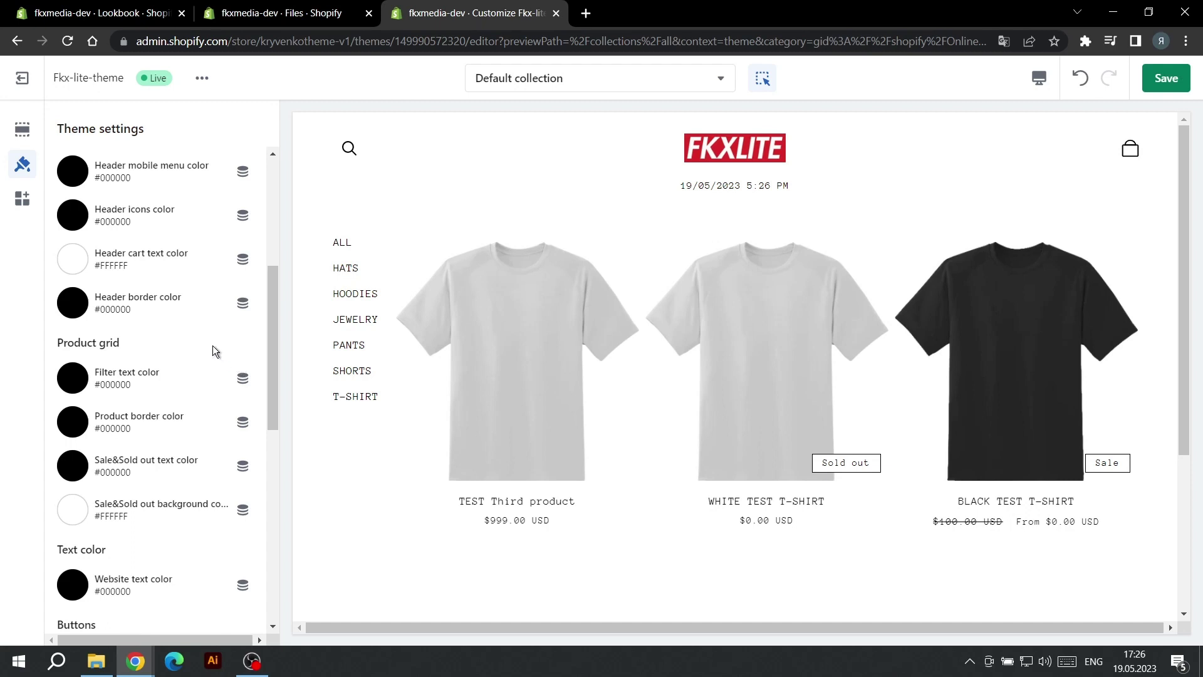
{"action": "scroll", "coordinate": [215, 349], "scroll_direction": "down", "scroll_amount": 4}
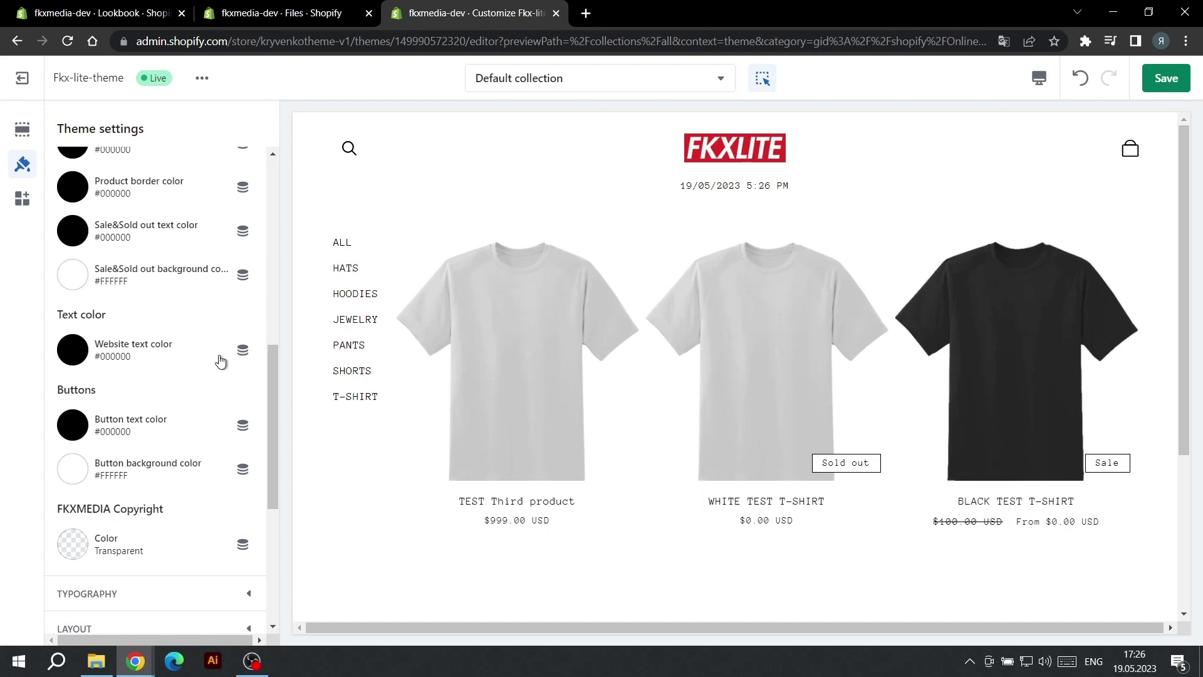
{"action": "scroll", "coordinate": [220, 358], "scroll_direction": "up", "scroll_amount": 10}
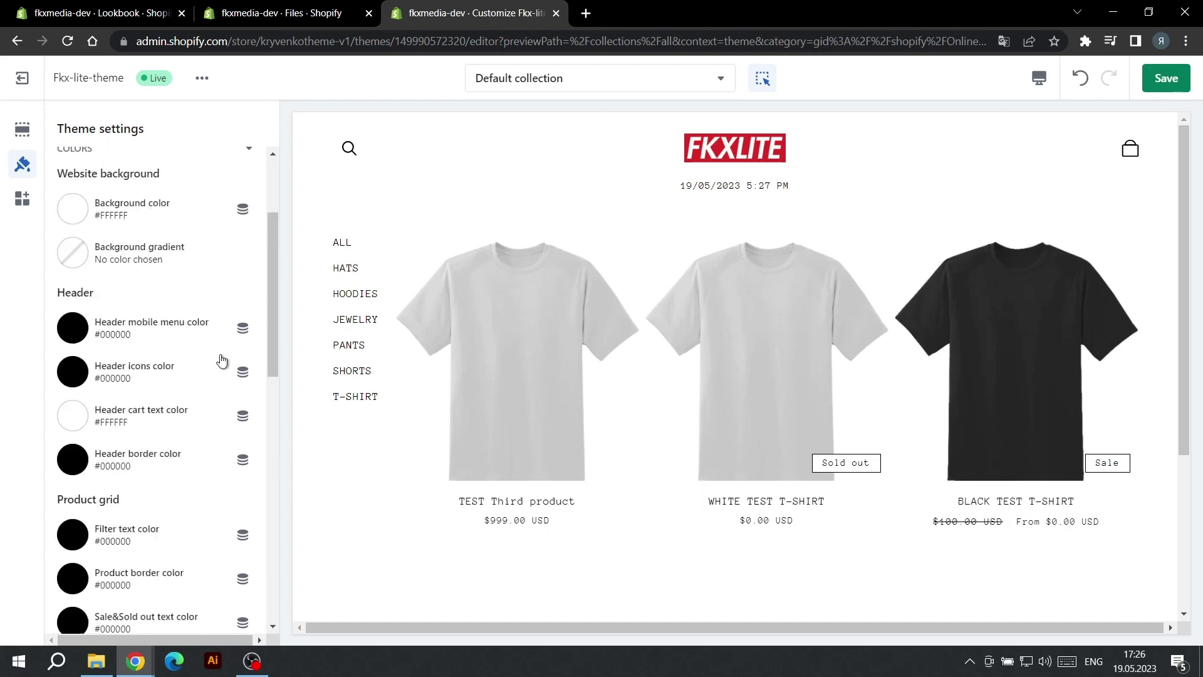
- Preview the lookbook page in the theme editor and show its sections
{"action": "left_click", "coordinate": [220, 308]}
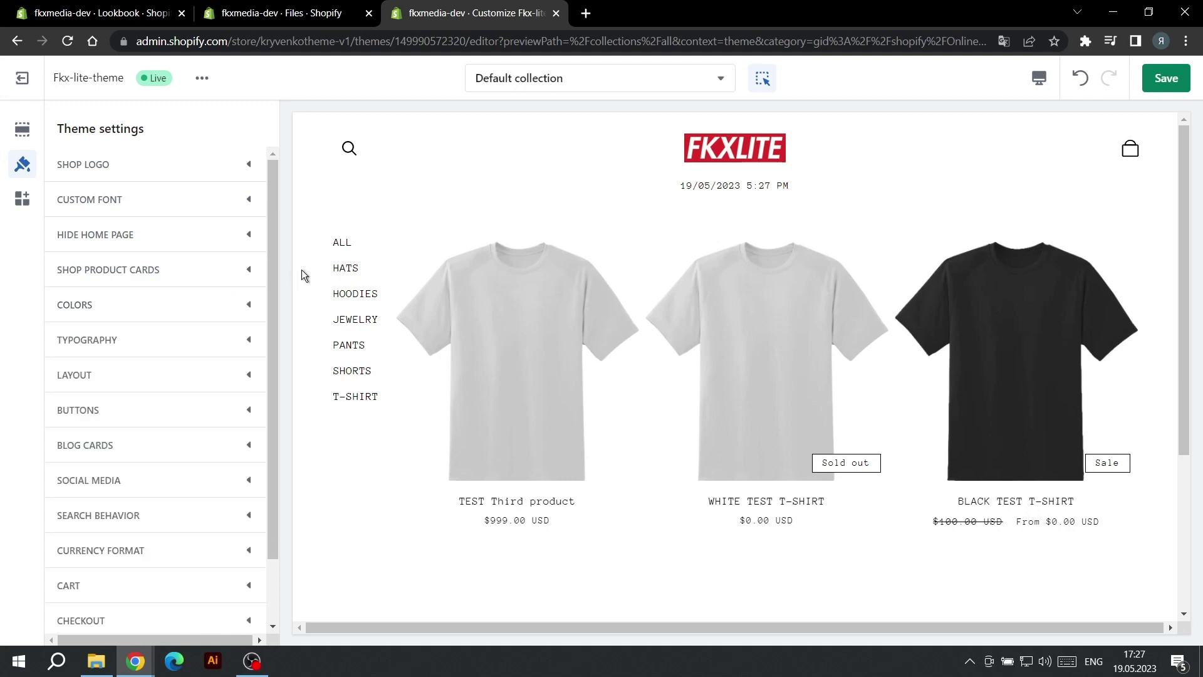
{"action": "left_click", "coordinate": [594, 93]}
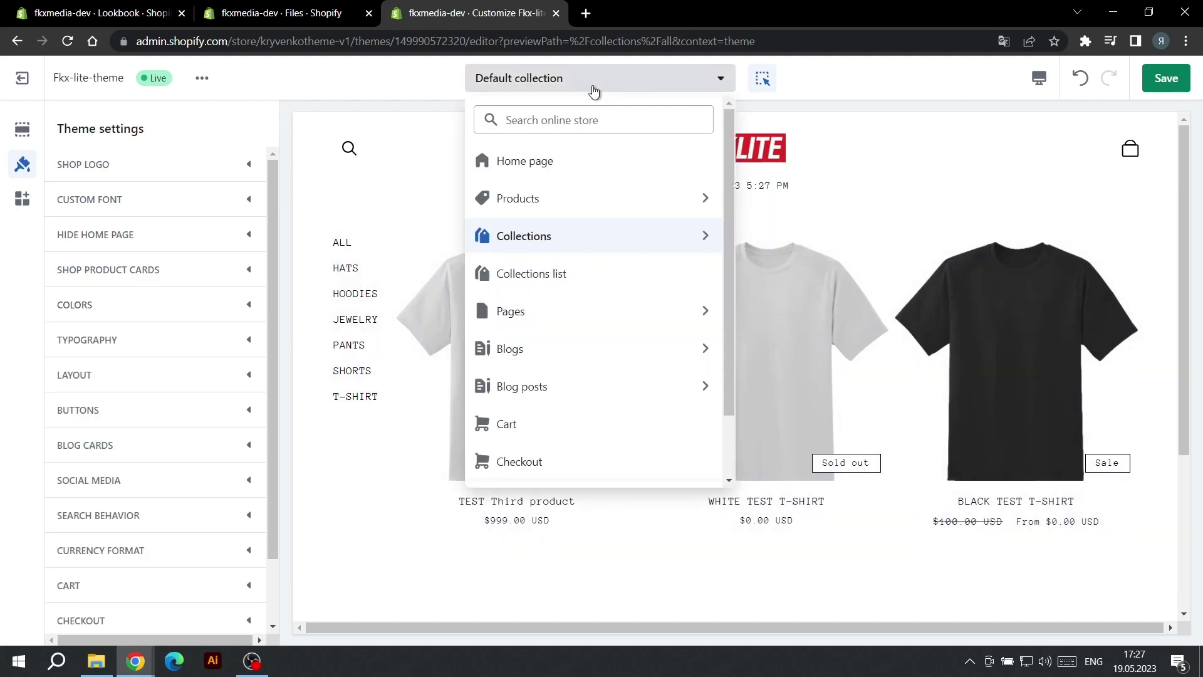
{"action": "left_click", "coordinate": [595, 311]}
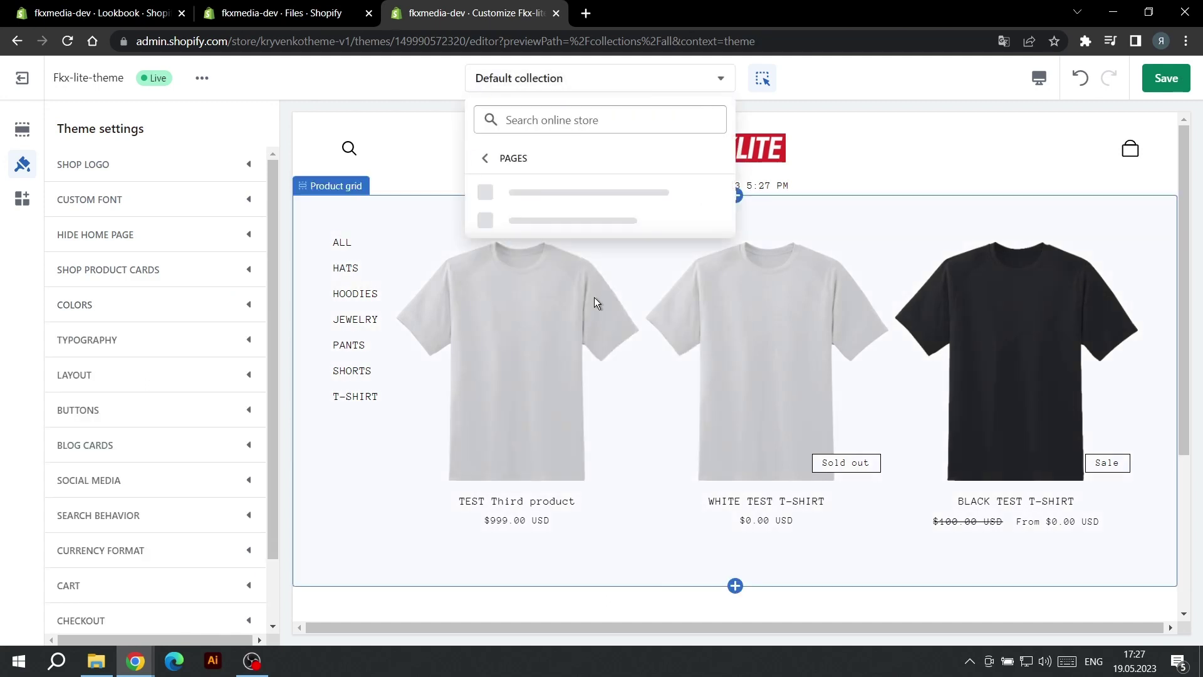
{"action": "left_click", "coordinate": [576, 278]}
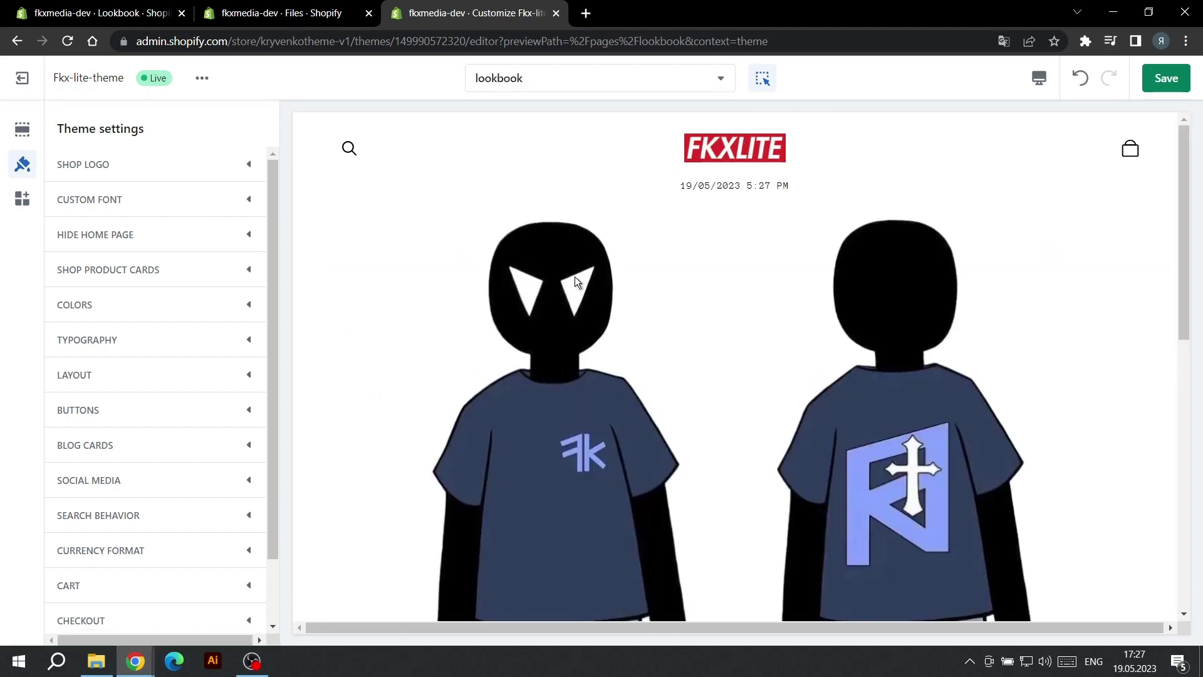
{"action": "left_click", "coordinate": [28, 133]}
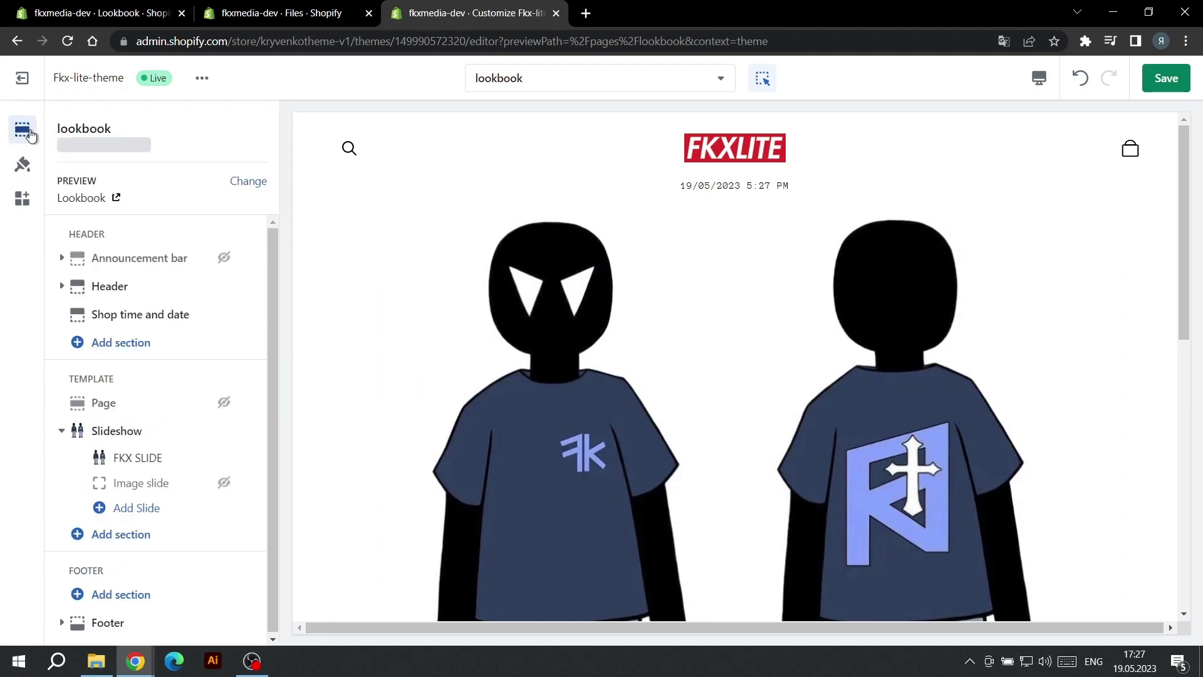
- Confirm in the admin that the Lookbook page keeps the lookbook theme template
{"action": "left_click", "coordinate": [136, 9]}
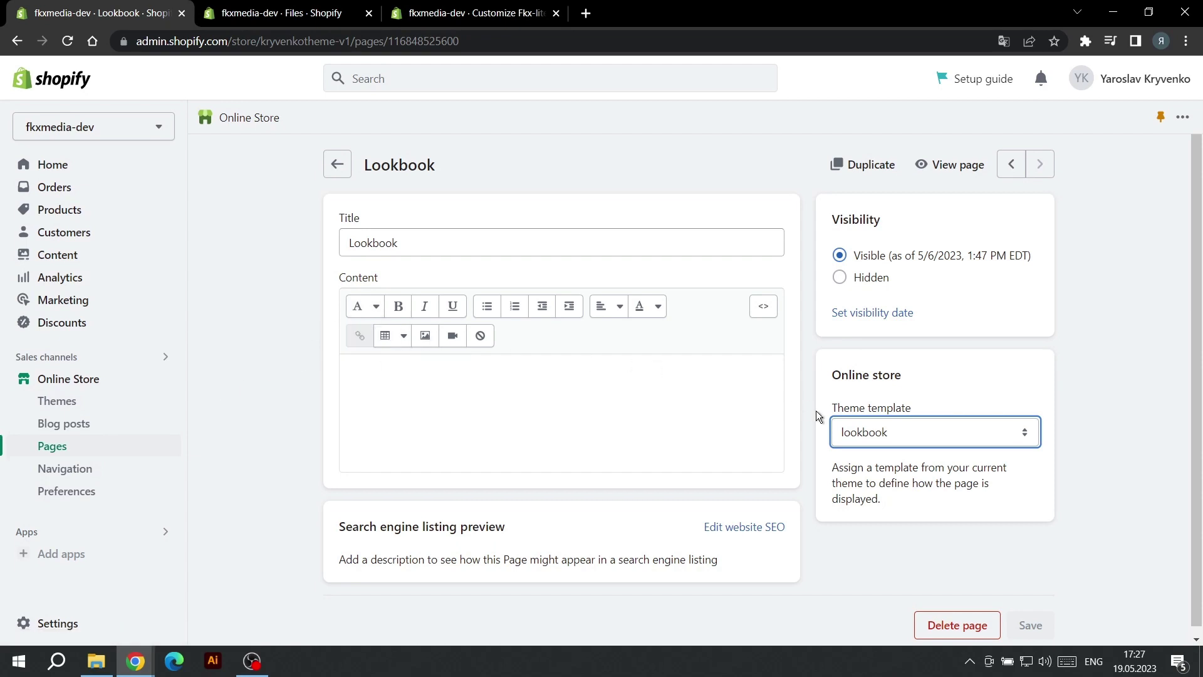
{"action": "left_click", "coordinate": [847, 432]}
{"action": "left_click", "coordinate": [852, 483]}
{"action": "left_click", "coordinate": [428, 15]}
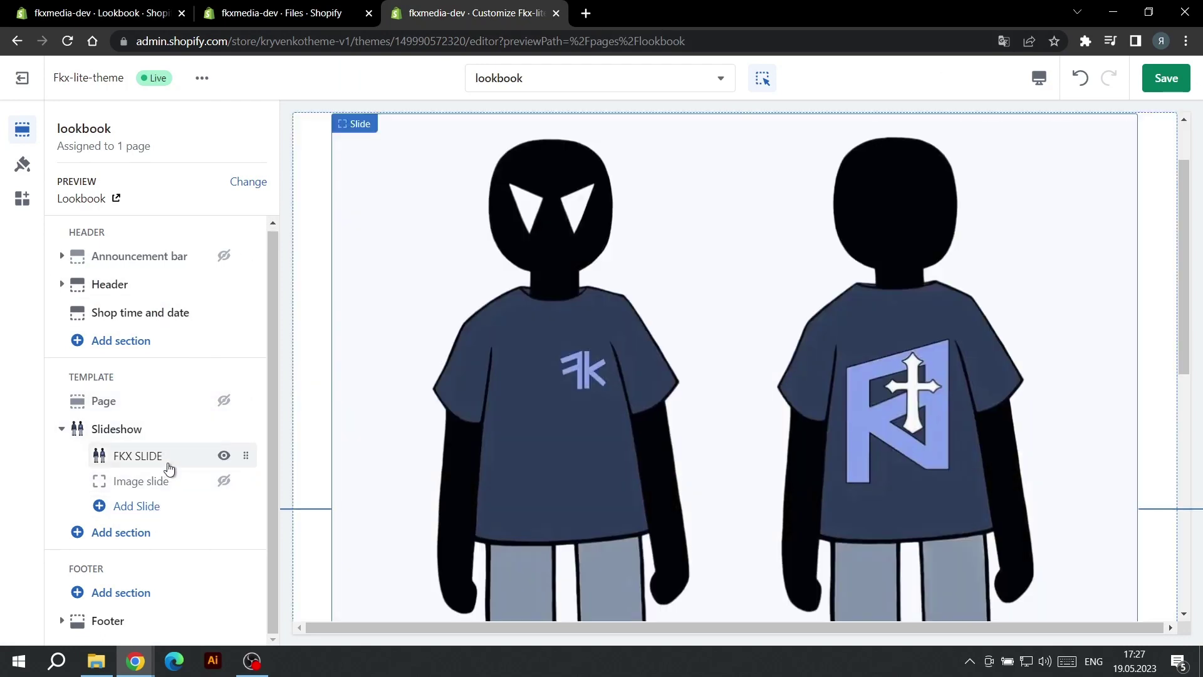
- Open the FKX SLIDE slide settings and keep its button linking to All Products
{"action": "left_click", "coordinate": [168, 463]}
{"action": "scroll", "coordinate": [157, 416], "scroll_direction": "down", "scroll_amount": 3}
{"action": "scroll", "coordinate": [157, 416], "scroll_direction": "down", "scroll_amount": 4}
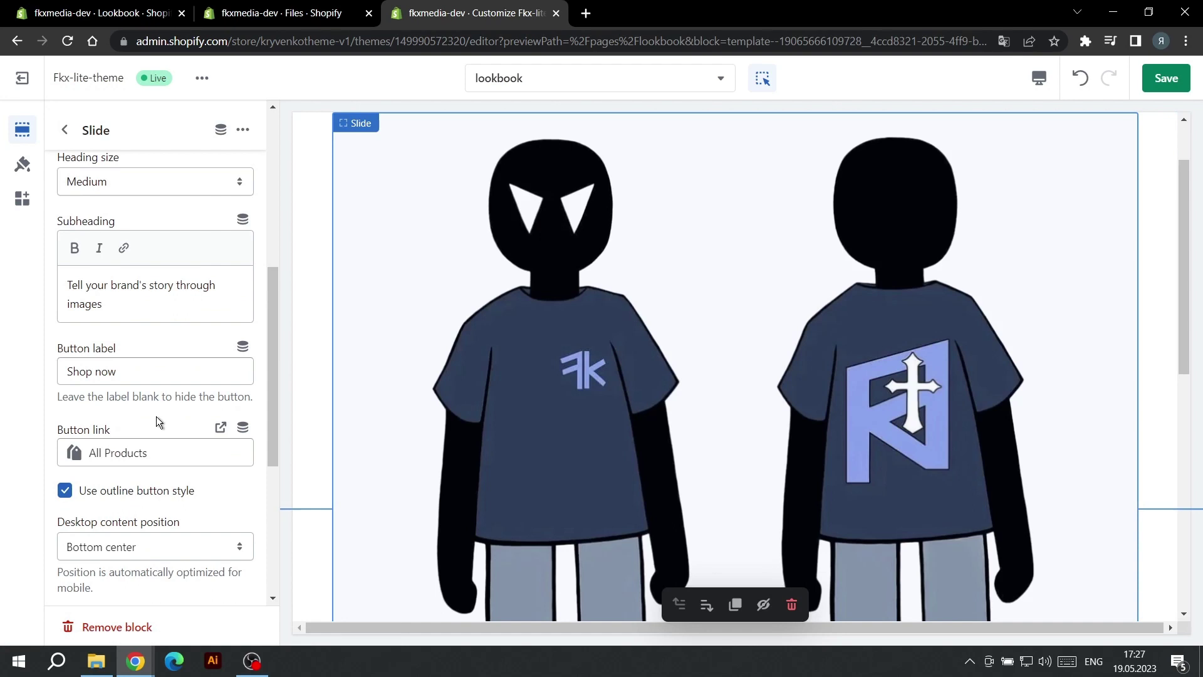
{"action": "scroll", "coordinate": [619, 356], "scroll_direction": "down", "scroll_amount": 5}
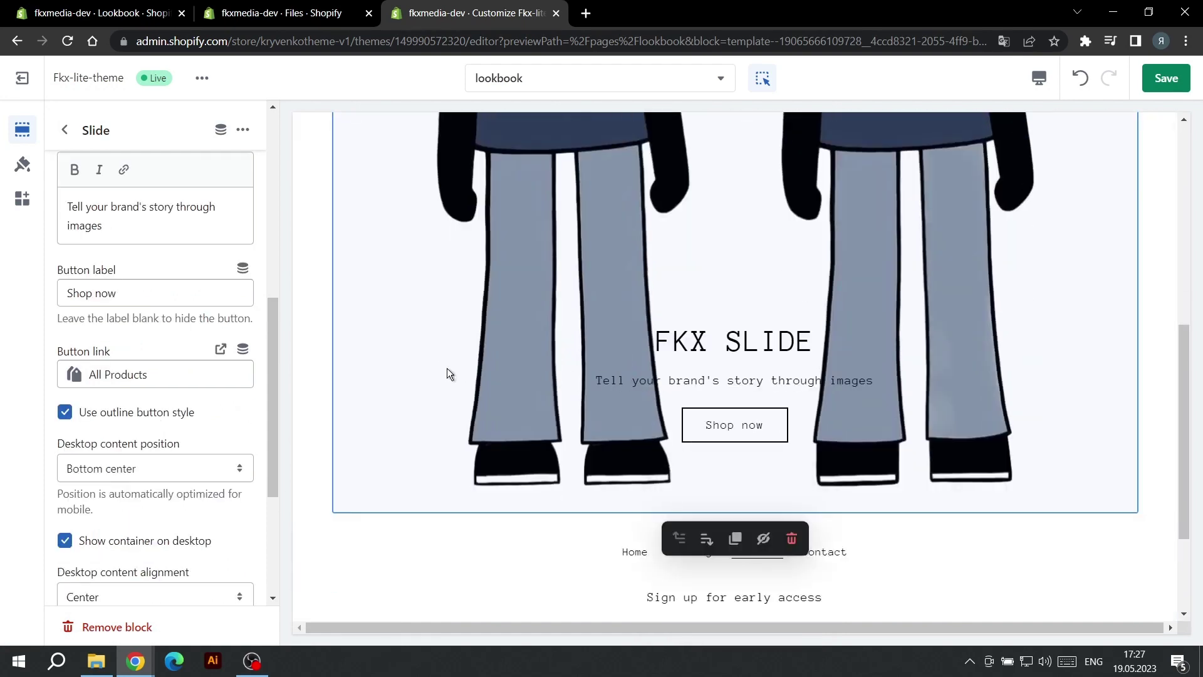
{"action": "left_click", "coordinate": [160, 377]}
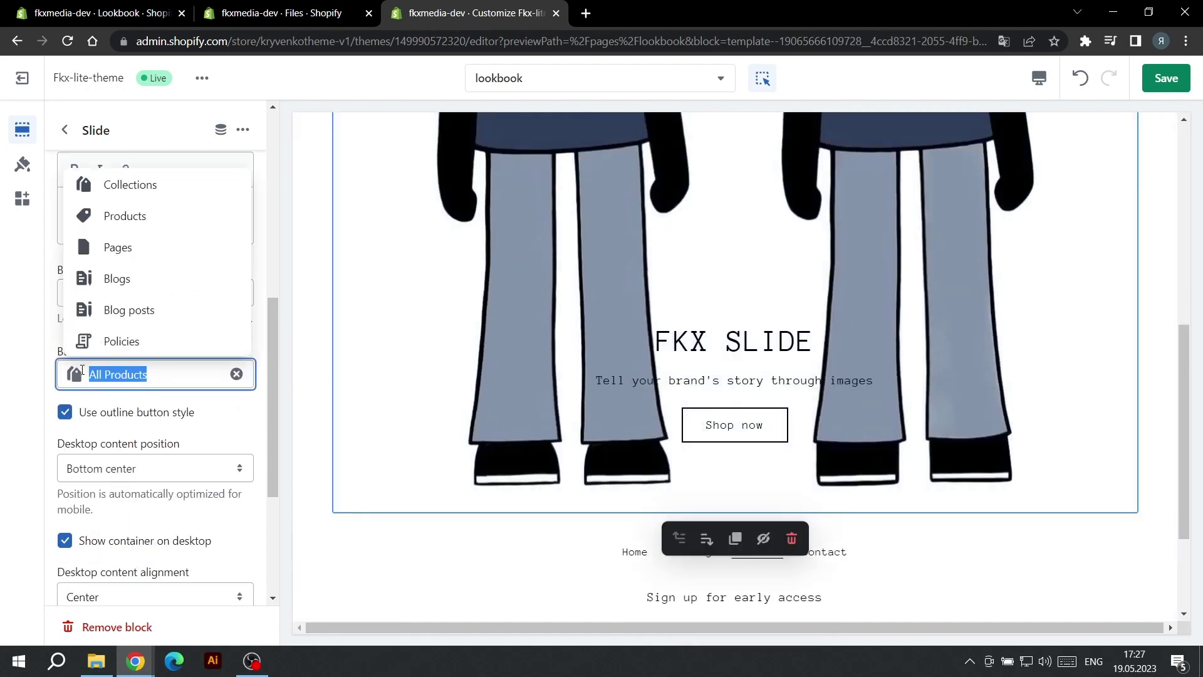
{"action": "left_click", "coordinate": [49, 337]}
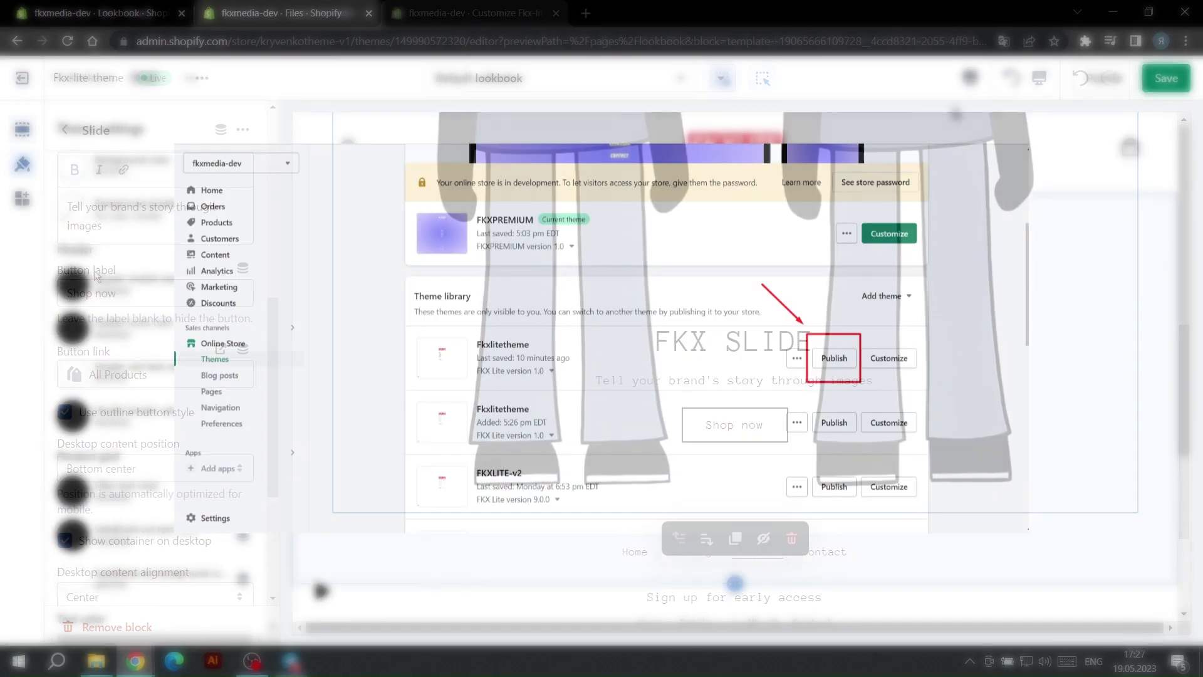
- Save the FKX Lite theme changes in the theme editor
{"action": "left_click", "coordinate": [1155, 86]}
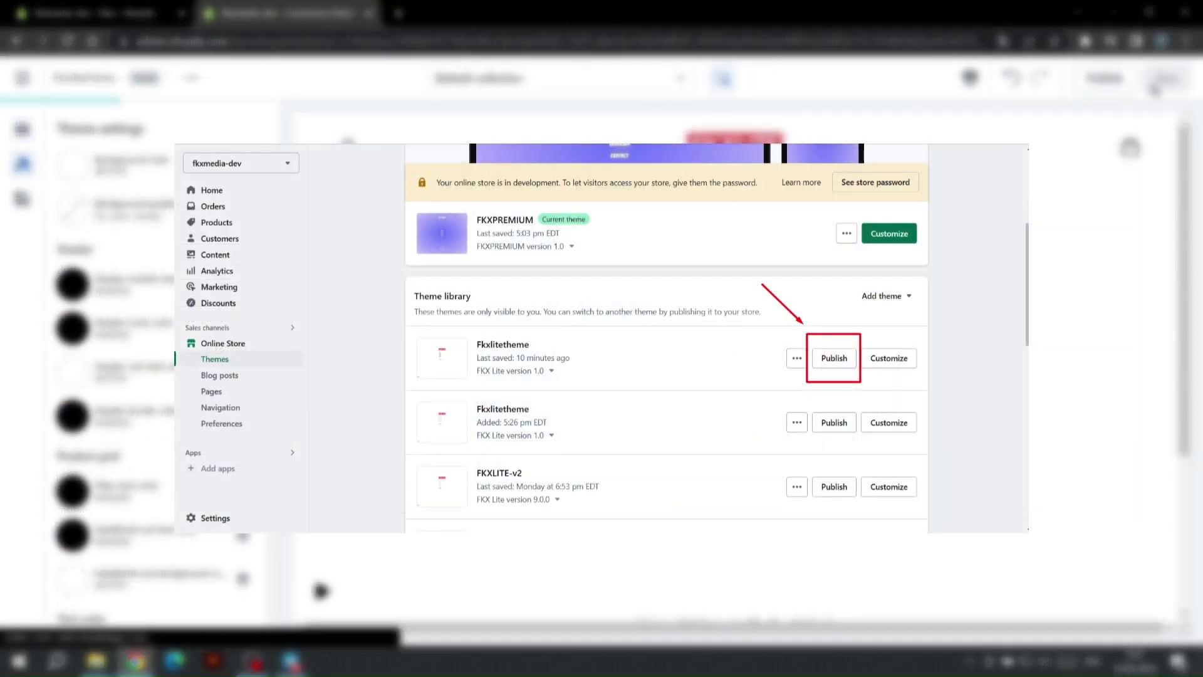